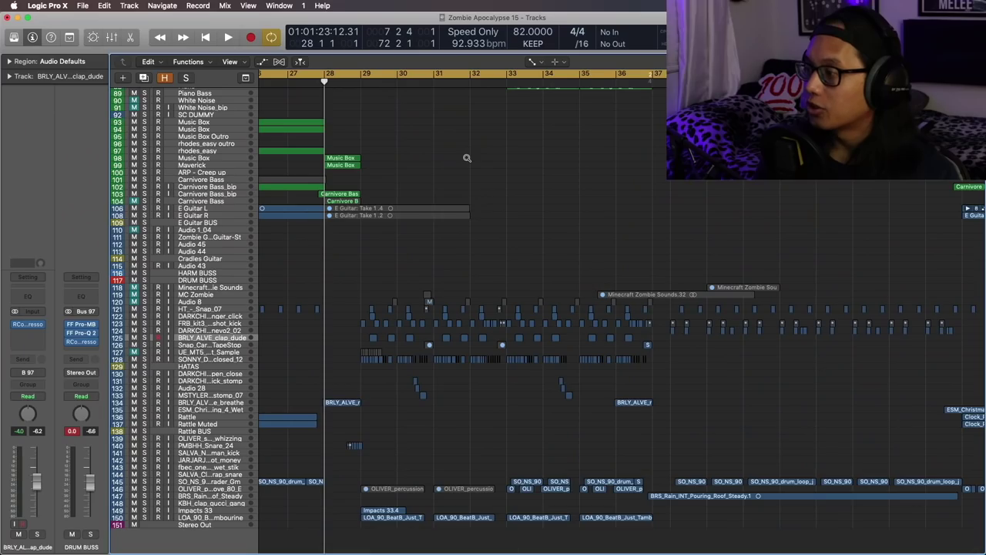
# Solo the DRUM BUSS track and play the drum arrangement from bar 28
pyautogui.hscroll(-5, 465, 161)
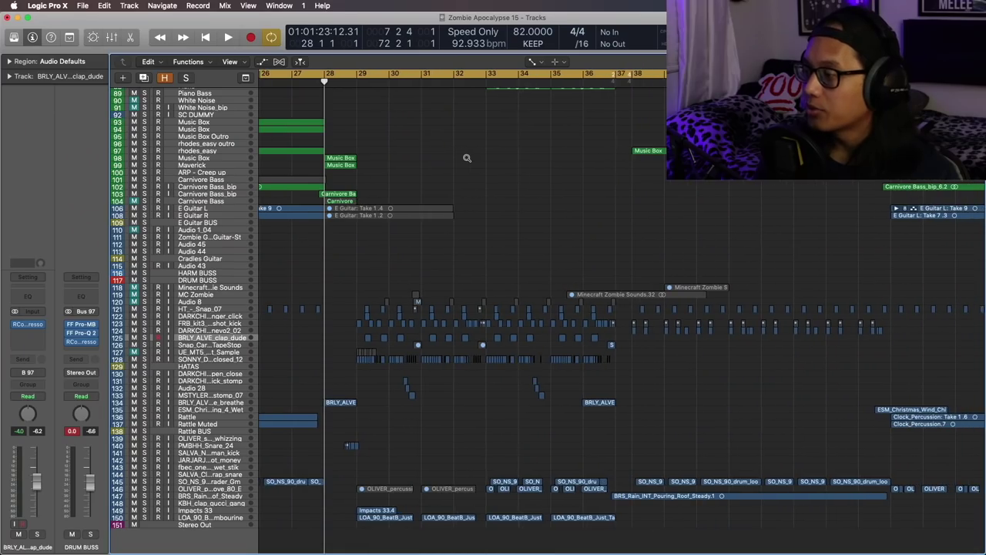
pyautogui.hscroll(-3, 454, 216)
pyautogui.moveTo(402, 266); pyautogui.dragTo(871, 543)
pyautogui.click(187, 78)
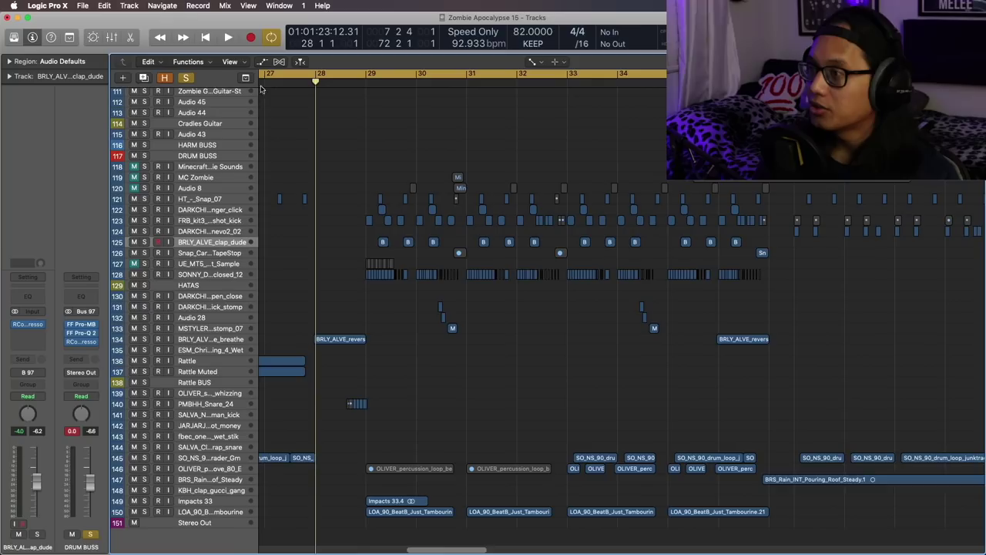
pyautogui.click(319, 75)
pyautogui.press('space')
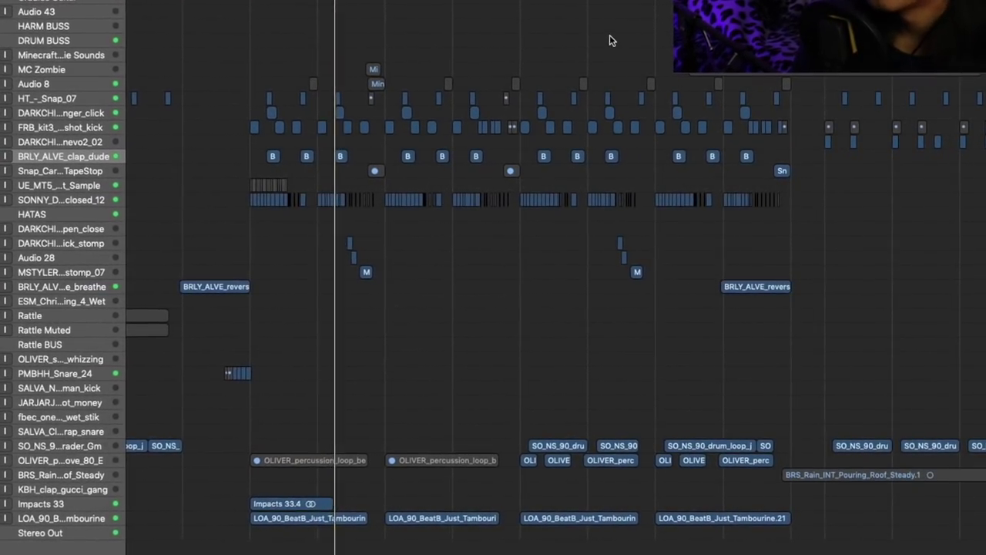
# Examine the closed hi-hat regions at bar 29 up close, and audition the BRLY_ALVE_clap_dude track
pyautogui.moveTo(145, 42); pyautogui.dragTo(479, 338)
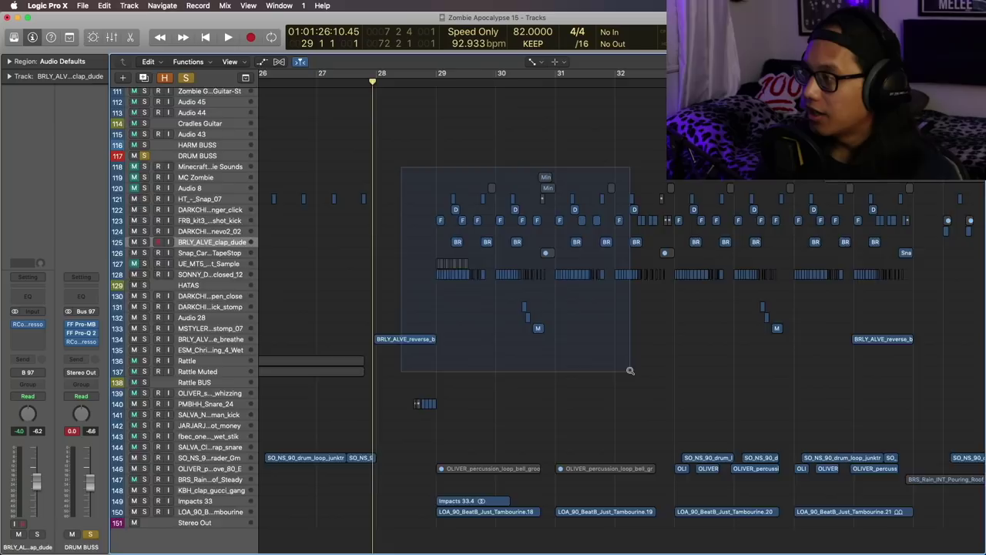
pyautogui.moveTo(358, 295); pyautogui.dragTo(610, 396)
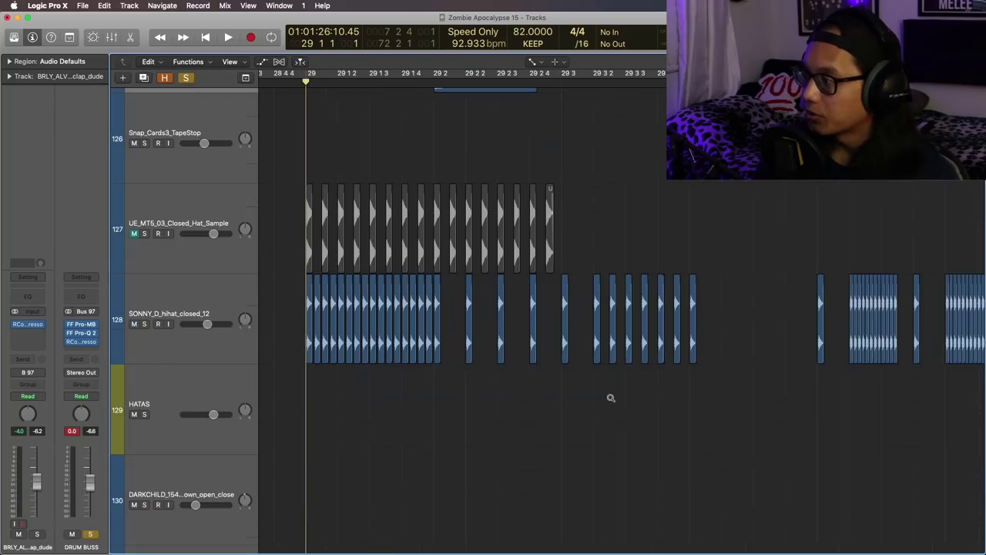
pyautogui.click(178, 286)
pyautogui.press('s')
pyautogui.press('space')
pyautogui.hscroll(2, 450, 189)
pyautogui.press('super+Left')
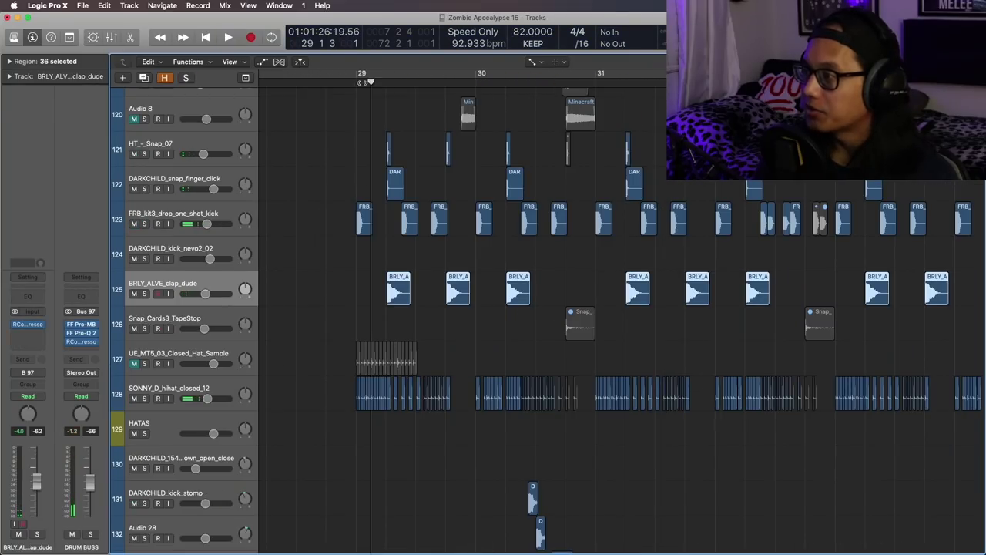
# Clear the solos on the two snap tracks and audition BRLY_ALVE_clap_dude on its own from bar 29
pyautogui.scroll(-2, 374, 152)
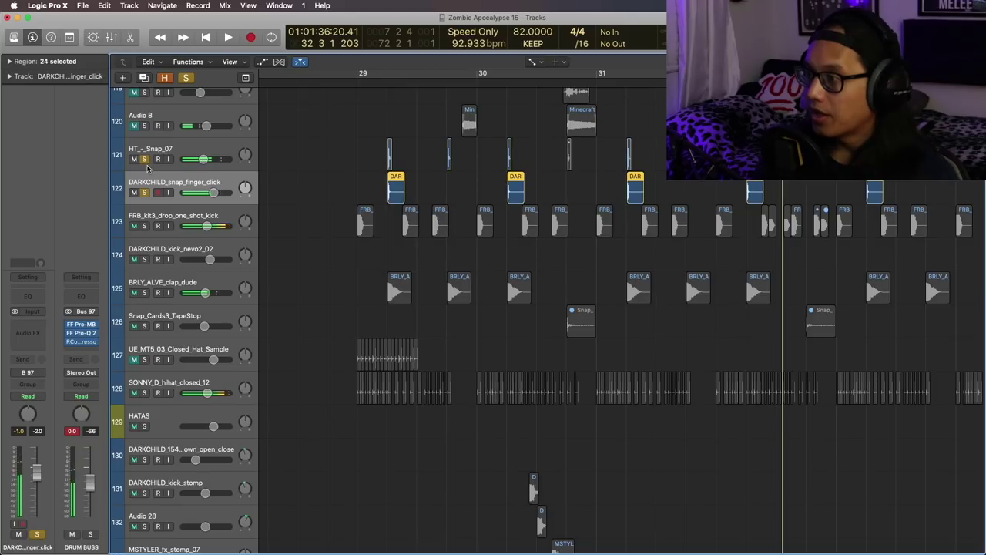
pyautogui.click(16, 231)
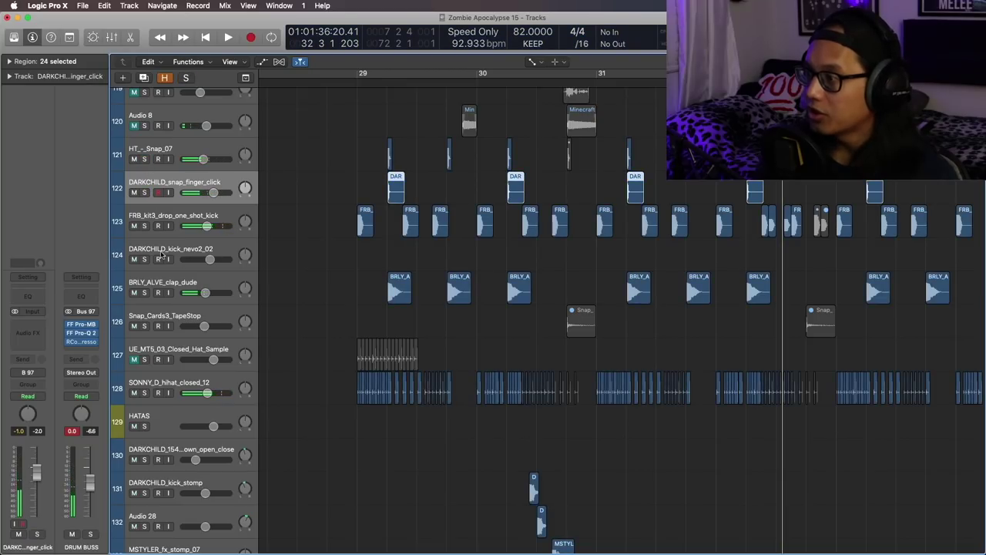
pyautogui.click(174, 273)
pyautogui.press('s')
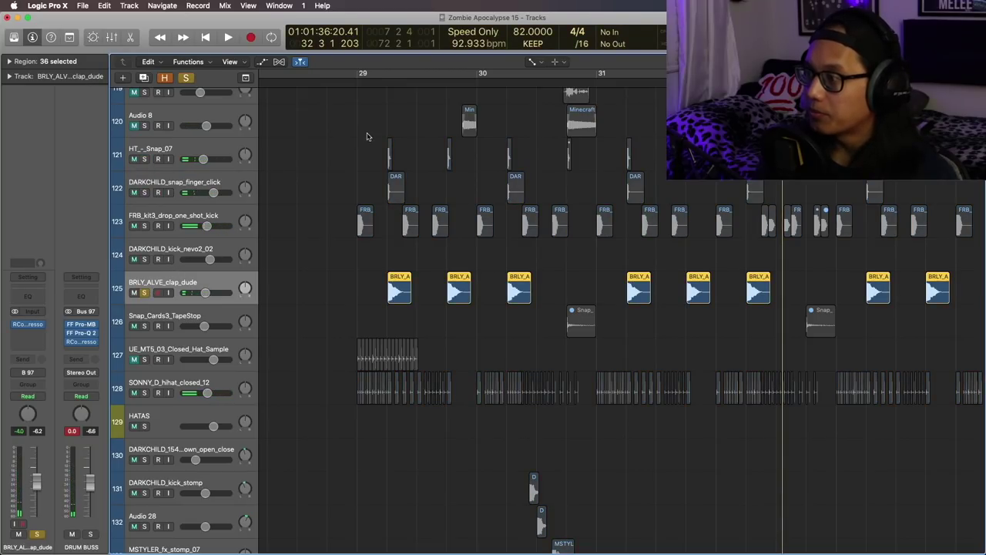
pyautogui.click(358, 81)
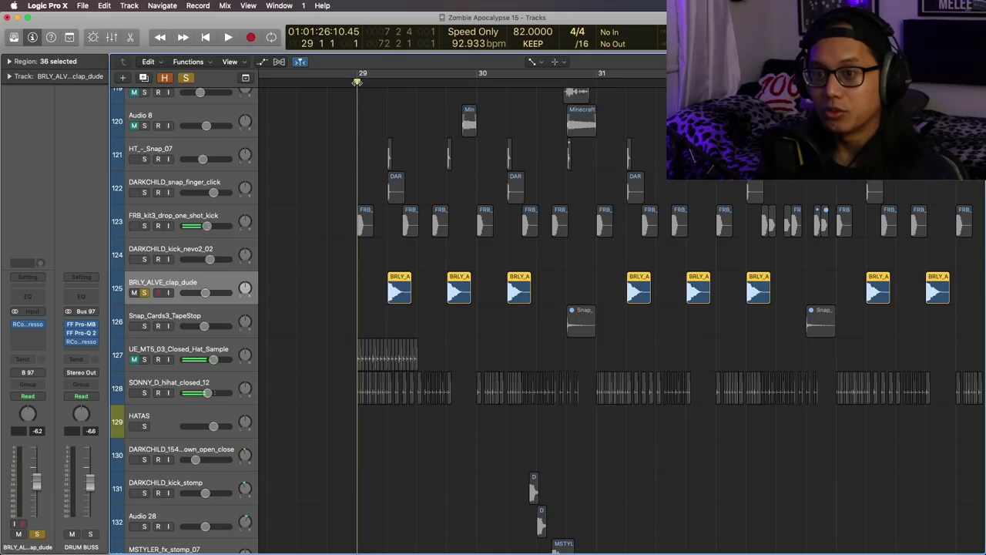
pyautogui.press('space')
pyautogui.scroll(-3, 486, 187)
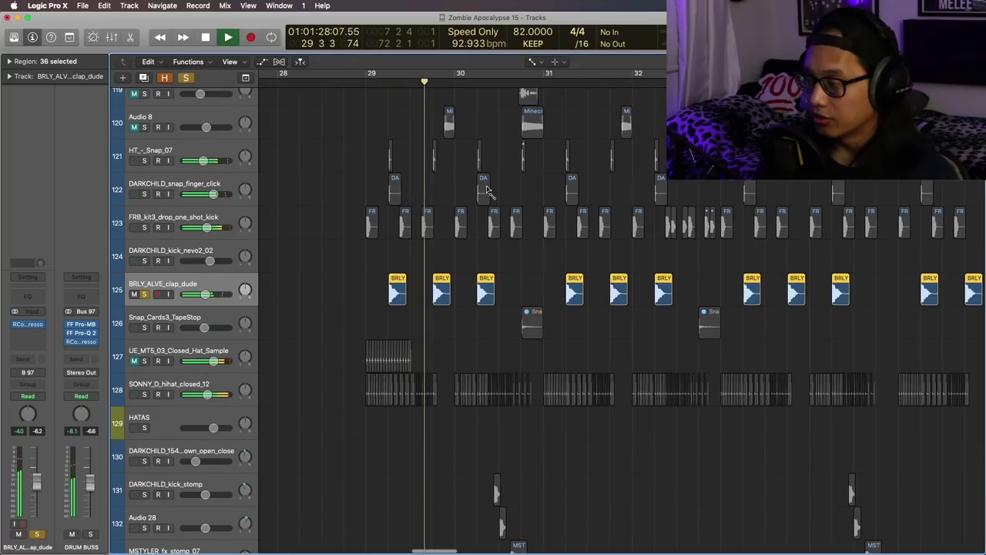
pyautogui.press('super+Left')
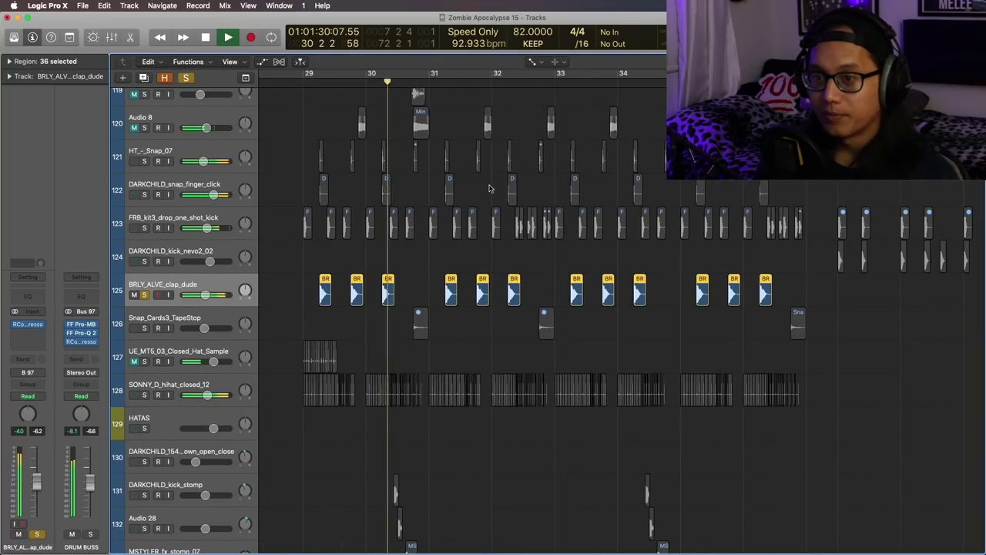
pyautogui.press('super+Up')
pyautogui.press('s')
pyautogui.press('space')
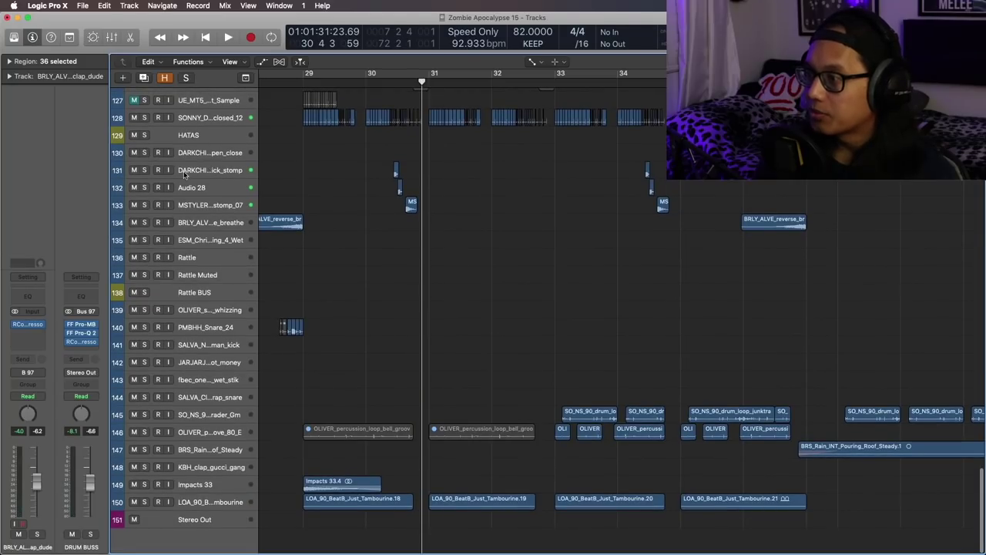
# Audition the DARKCHILD kick stomp track and the SO_NS_90 and OLIVER percussion loops around bars 33 to 35
pyautogui.click(184, 172)
pyautogui.press('s')
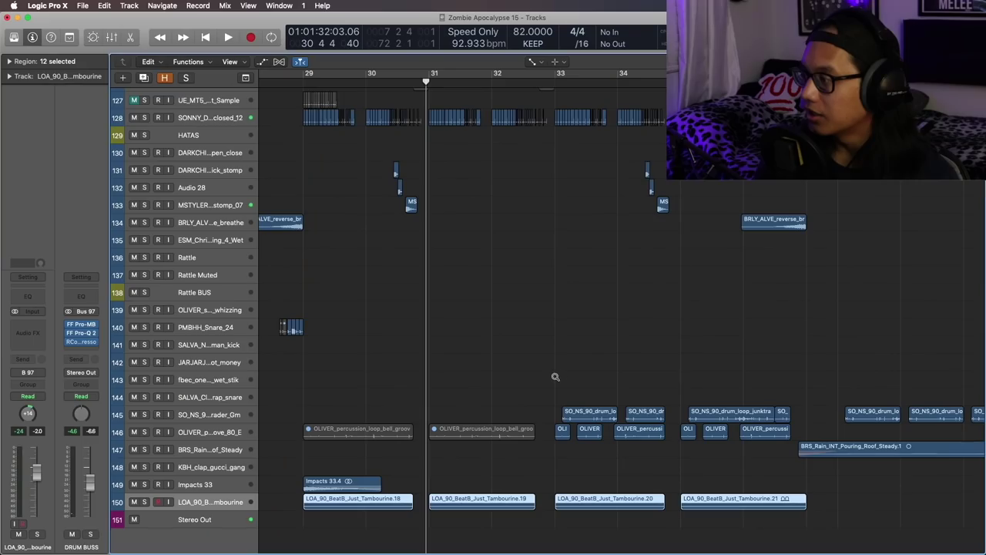
pyautogui.moveTo(838, 486); pyautogui.dragTo(838, 487)
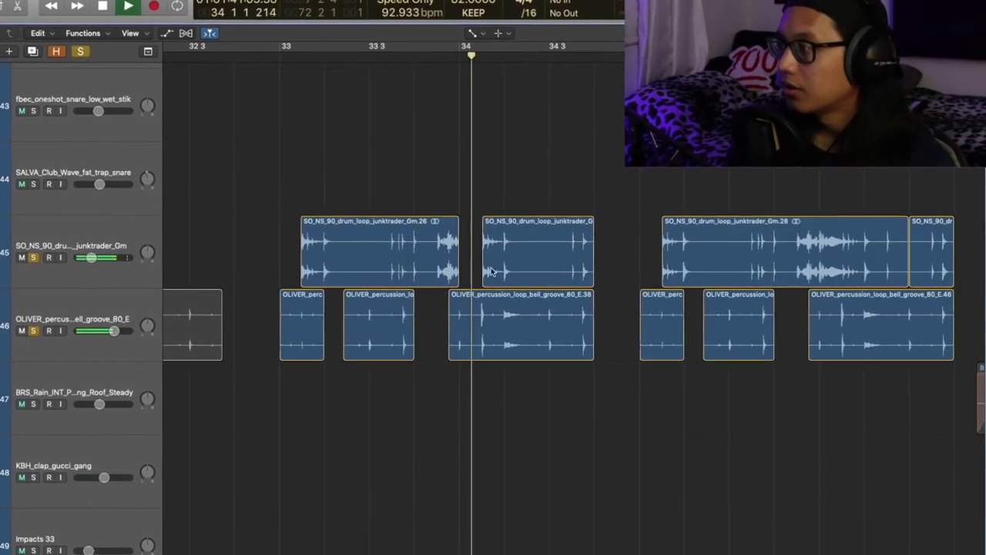
pyautogui.press('super+Left')
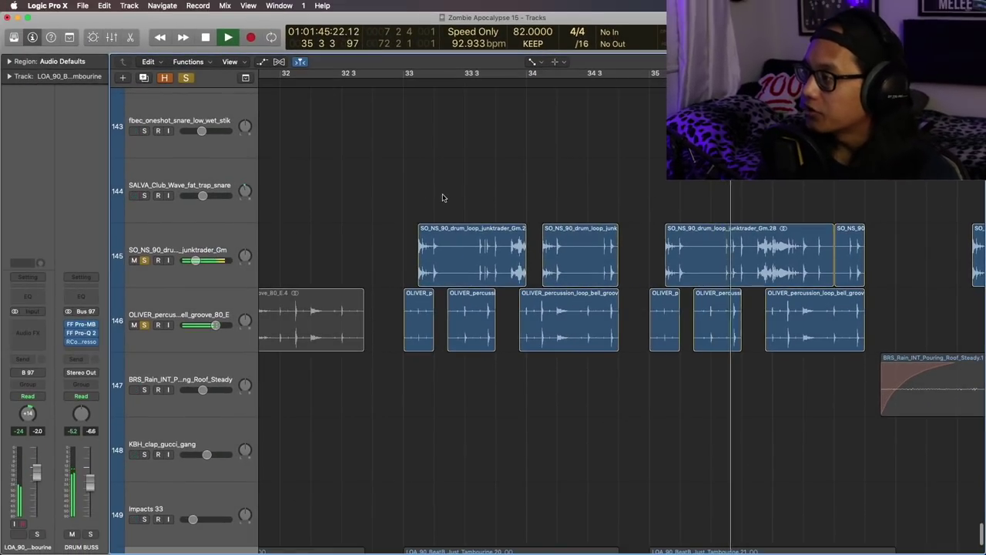
pyautogui.moveTo(443, 195); pyautogui.dragTo(839, 258)
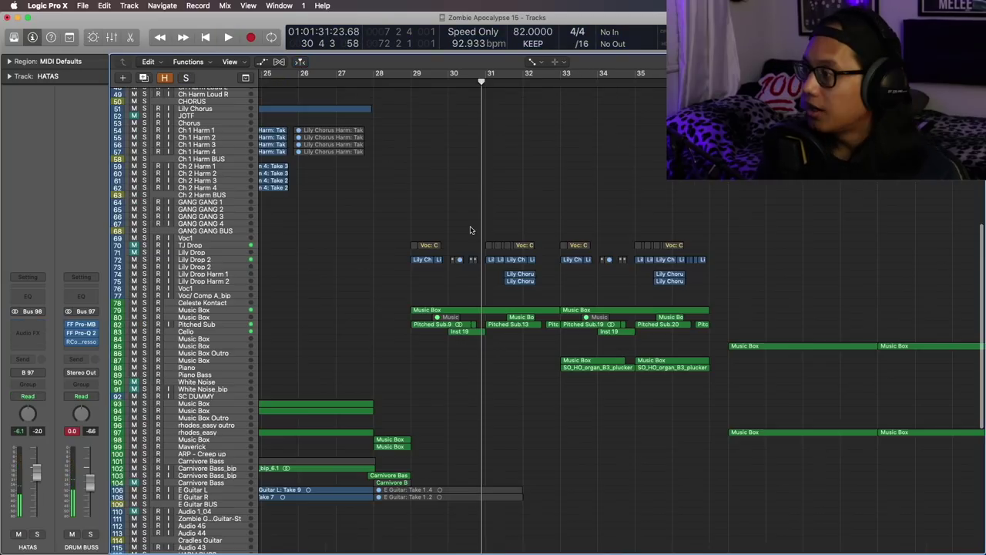
# Solo Music Box track 79, play it from about bar 29, and open its FF Pro-Q 2 equalizer
pyautogui.moveTo(815, 530); pyautogui.dragTo(822, 535)
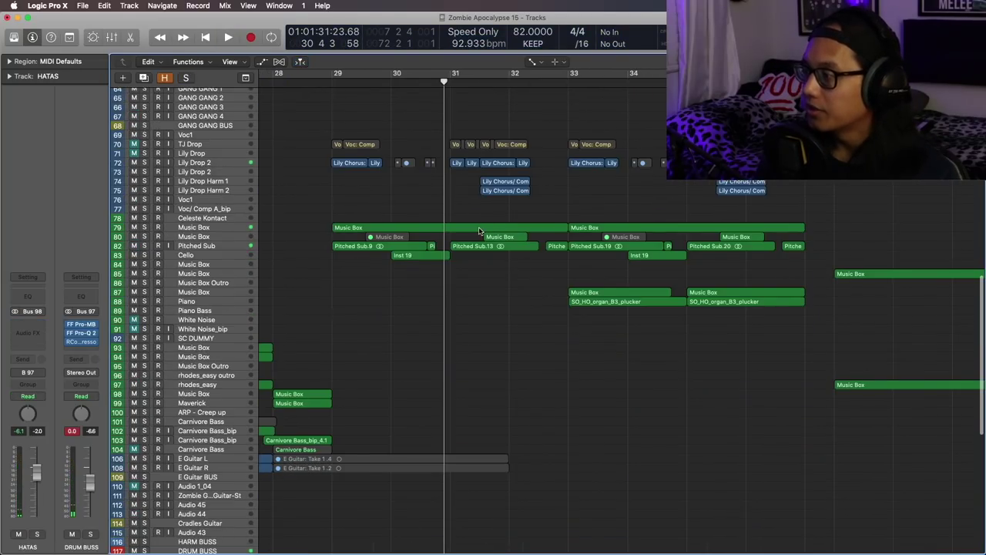
pyautogui.click(349, 226)
pyautogui.press('super+Left')
pyautogui.scroll(6, 418, 222)
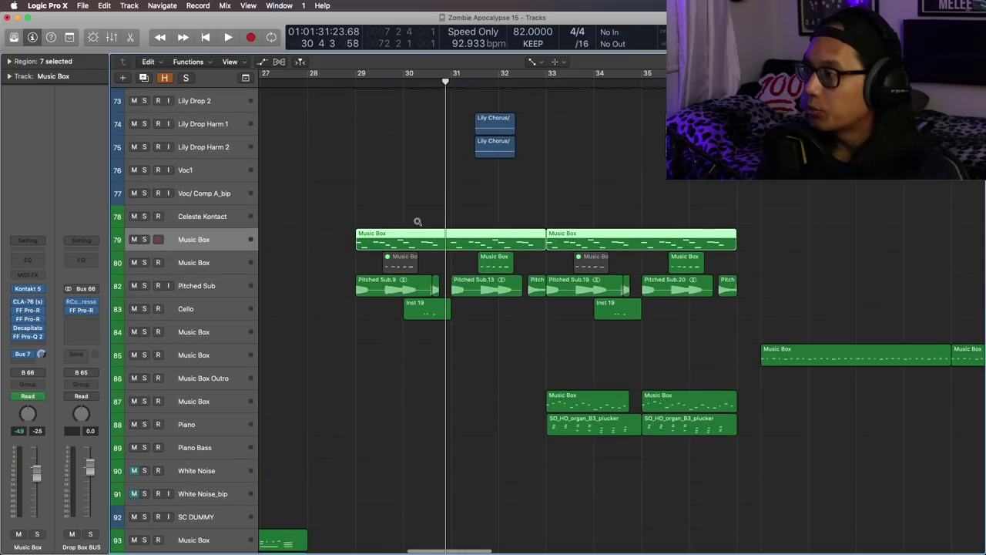
pyautogui.press('s')
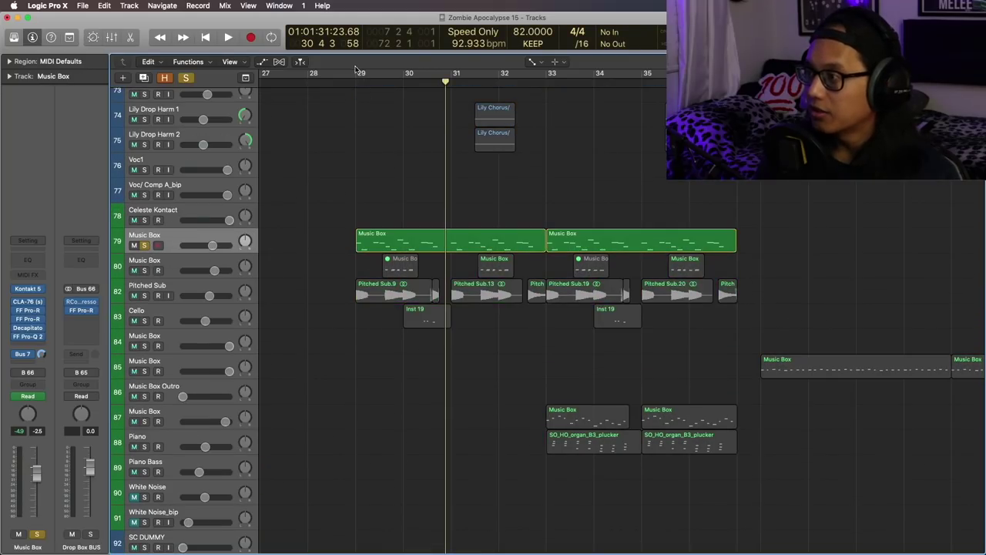
pyautogui.click(344, 84)
pyautogui.press('space')
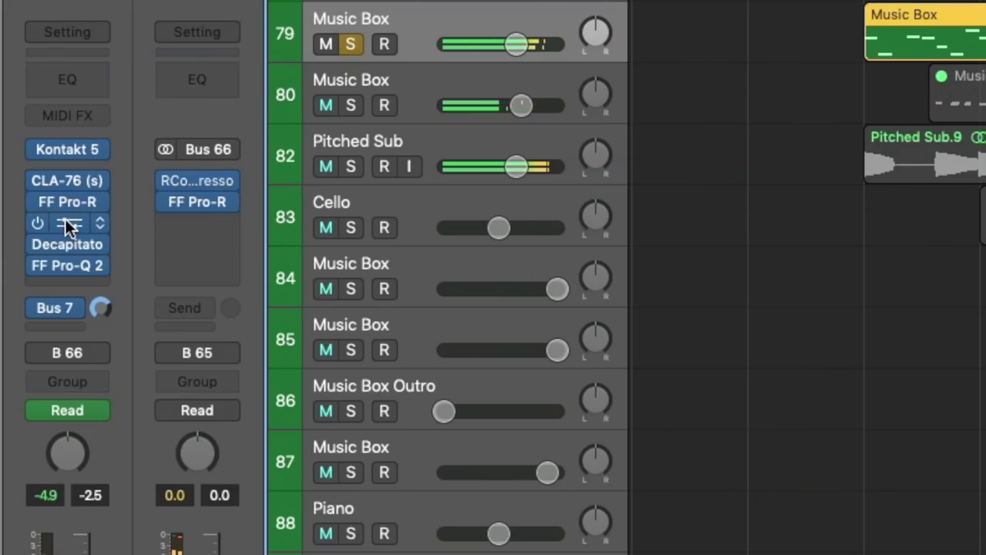
pyautogui.click(66, 265)
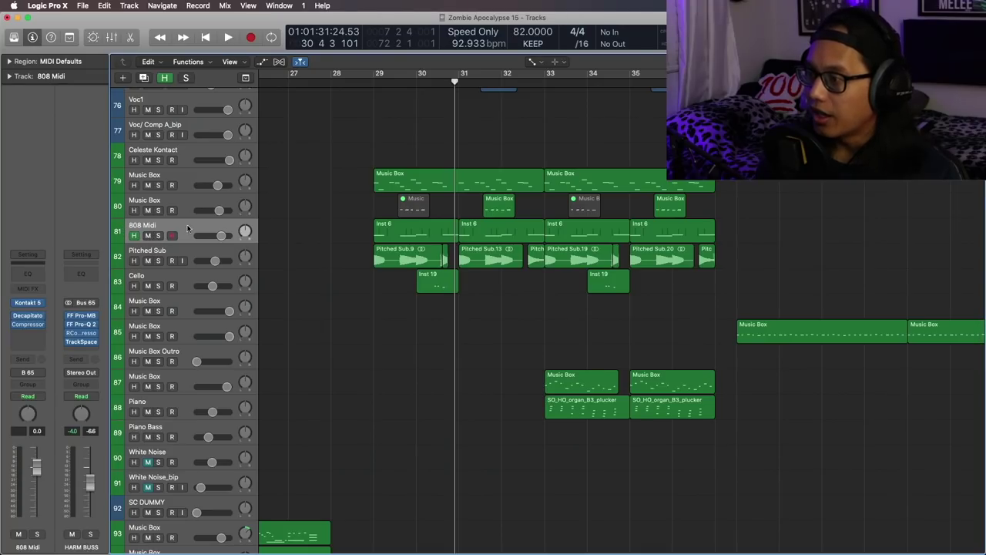
# Mute the 808 Midi track and select the Pitched Sub track beneath it
pyautogui.click(148, 235)
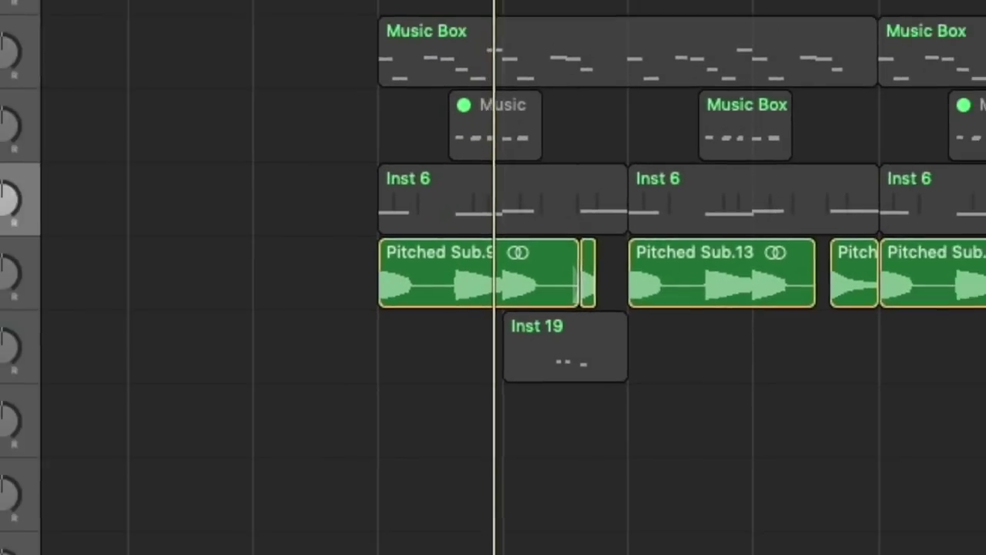
pyautogui.press('Down')
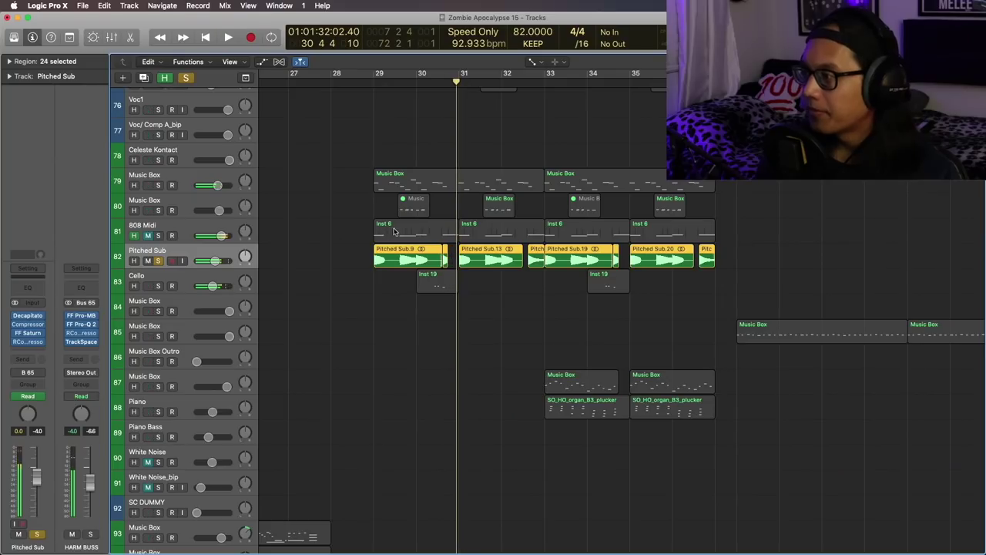
# Open the first Inst 6 region of 808 Midi in the Piano Roll and display its pitch bend automation
pyautogui.doubleClick(394, 231)
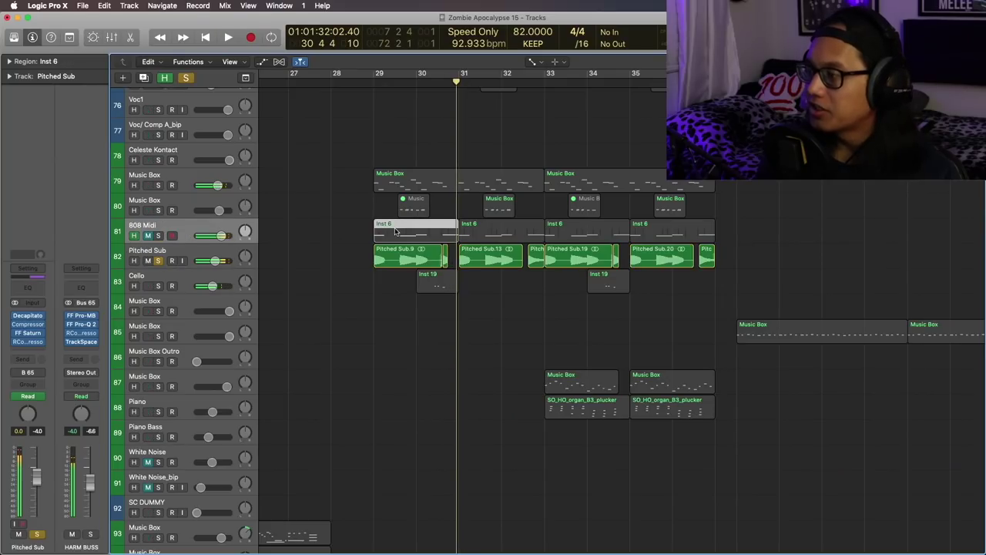
pyautogui.moveTo(432, 356); pyautogui.dragTo(713, 484)
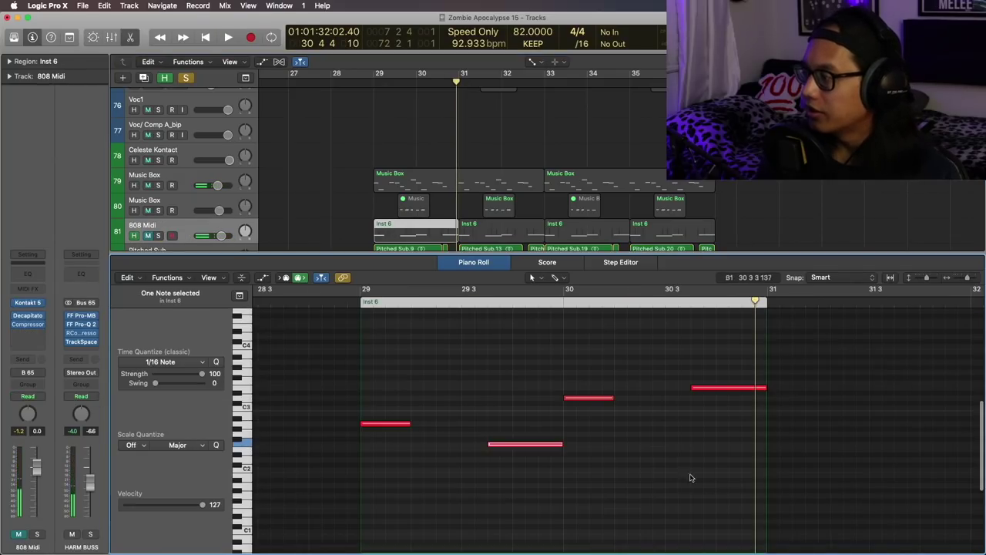
pyautogui.scroll(-3, 248, 345)
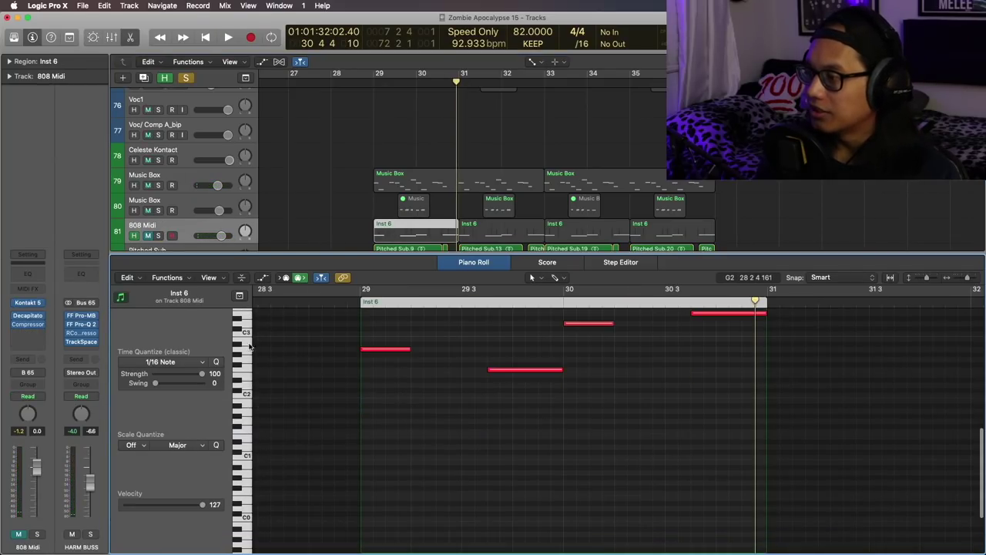
pyautogui.click(262, 277)
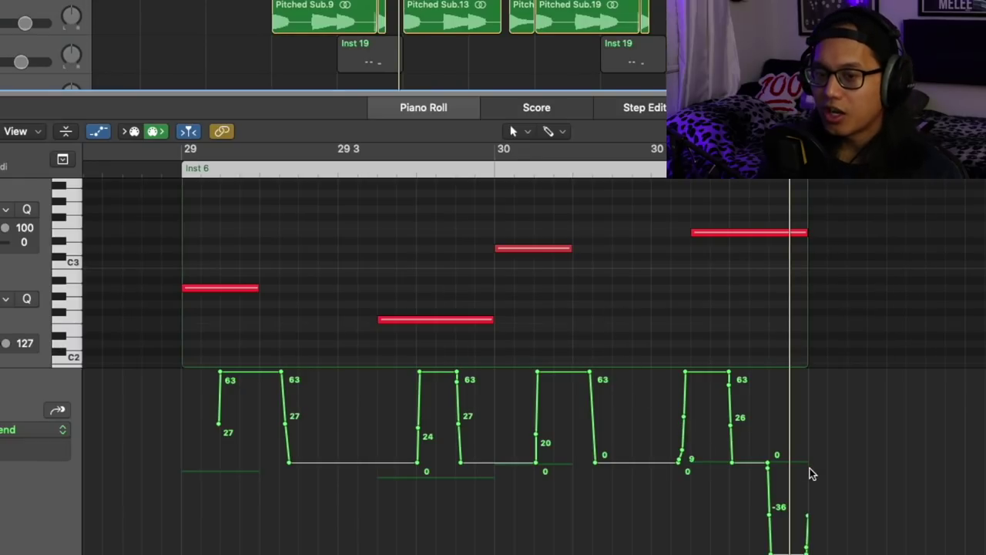
pyautogui.scroll(-1, 969, 465)
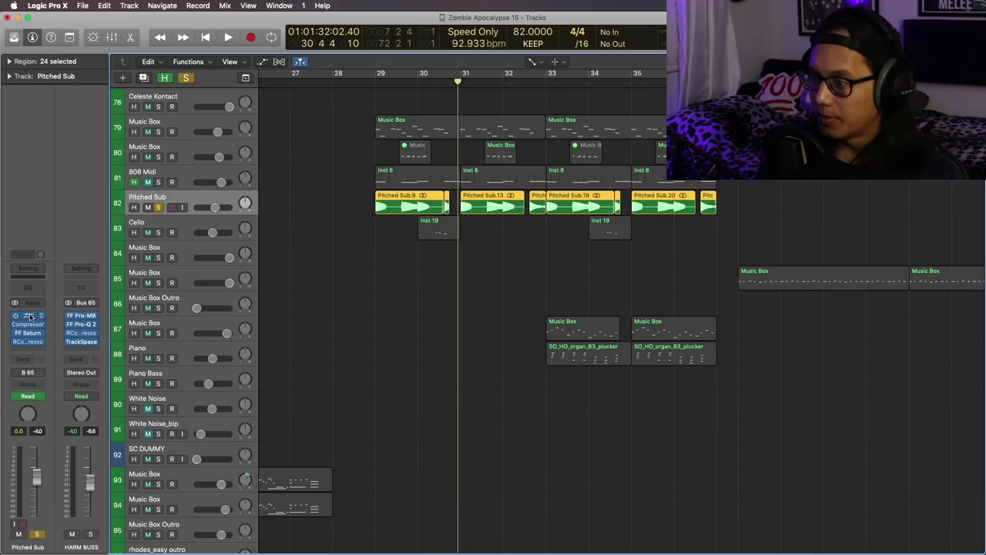
# Open the Decapitator plug-in on the Pitched Sub track and move its window clear of the track list
pyautogui.click(28, 315)
pyautogui.moveTo(267, 58); pyautogui.dragTo(605, 104)
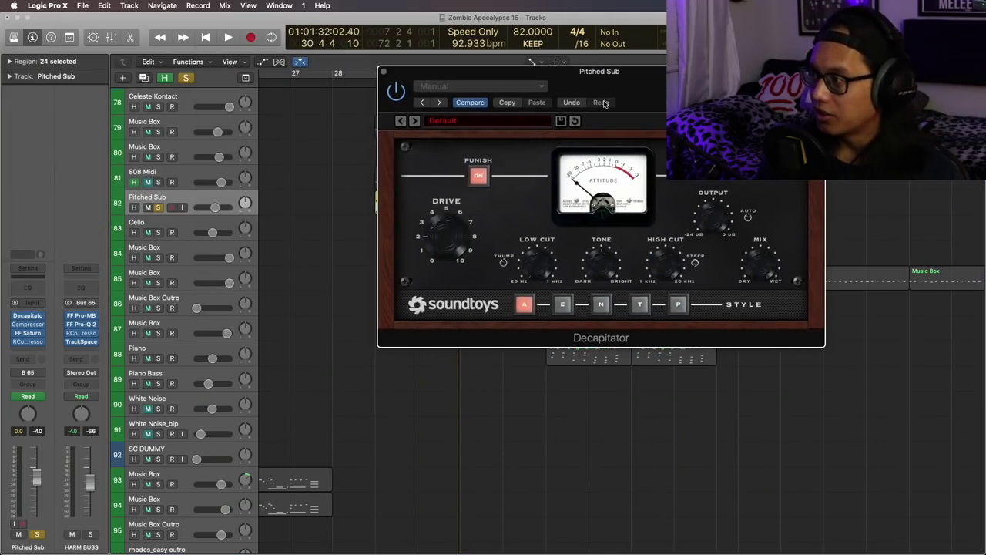
pyautogui.moveTo(429, 76); pyautogui.dragTo(499, 84)
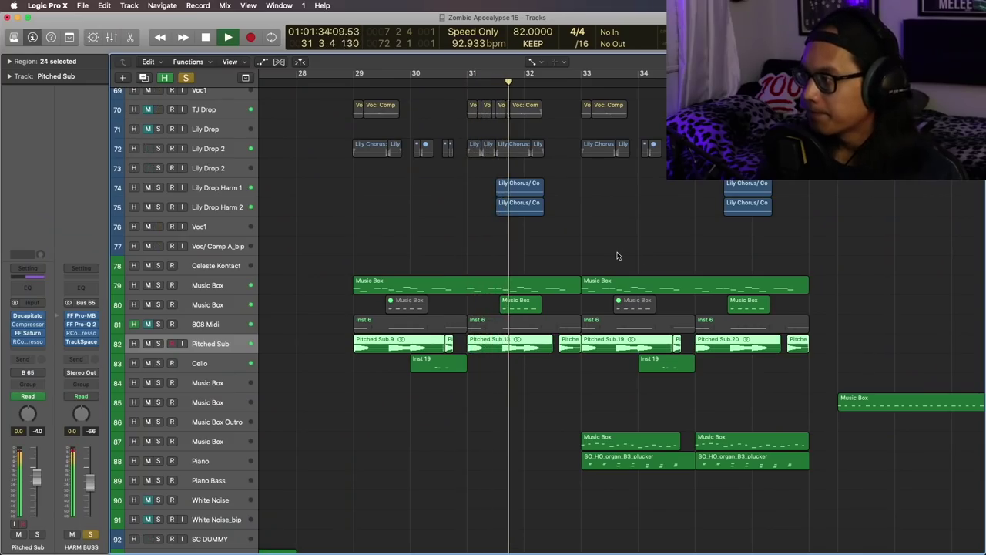
# Stop playback, solo Music Box track 80, and select the opening notes of its region before bar 32 in the Piano Roll
pyautogui.press('space')
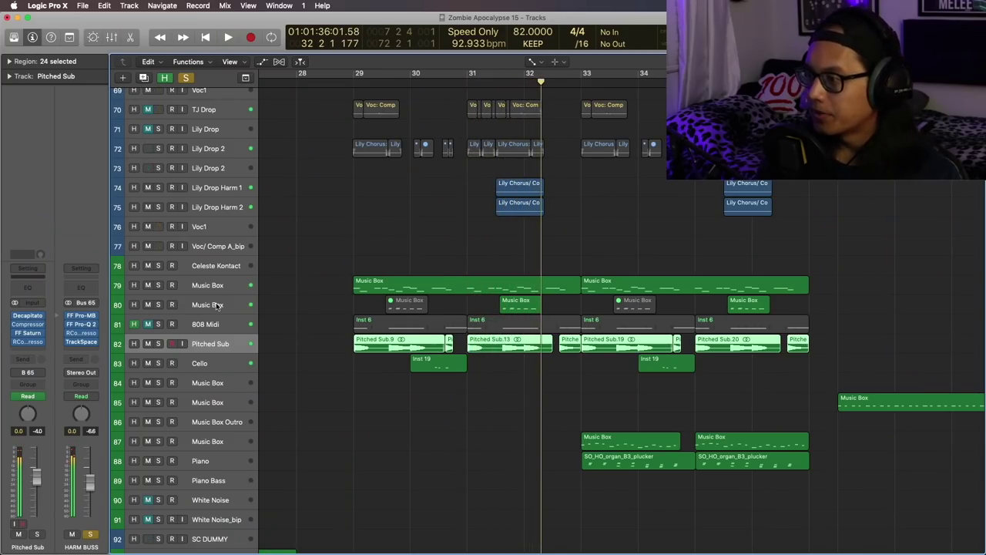
pyautogui.click(217, 306)
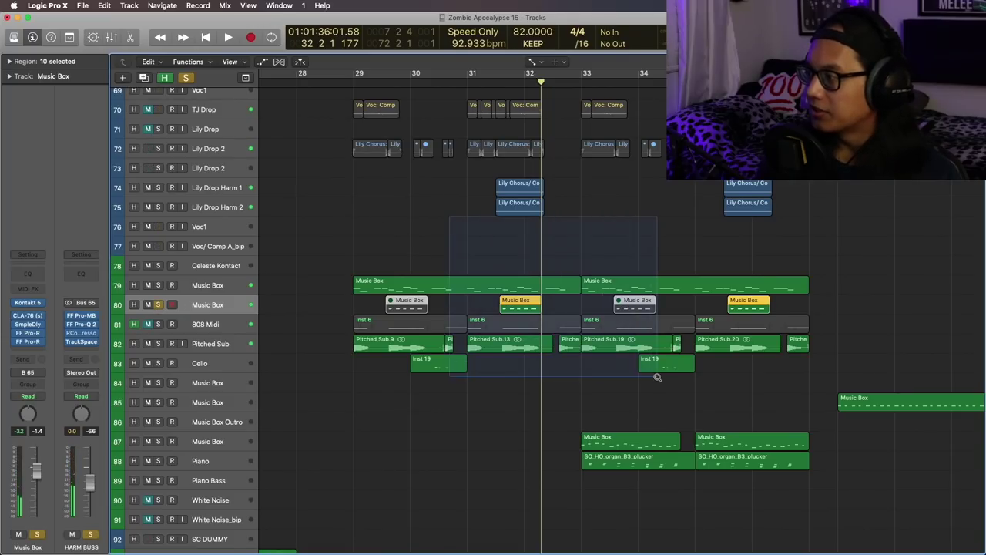
pyautogui.moveTo(657, 377); pyautogui.dragTo(656, 377)
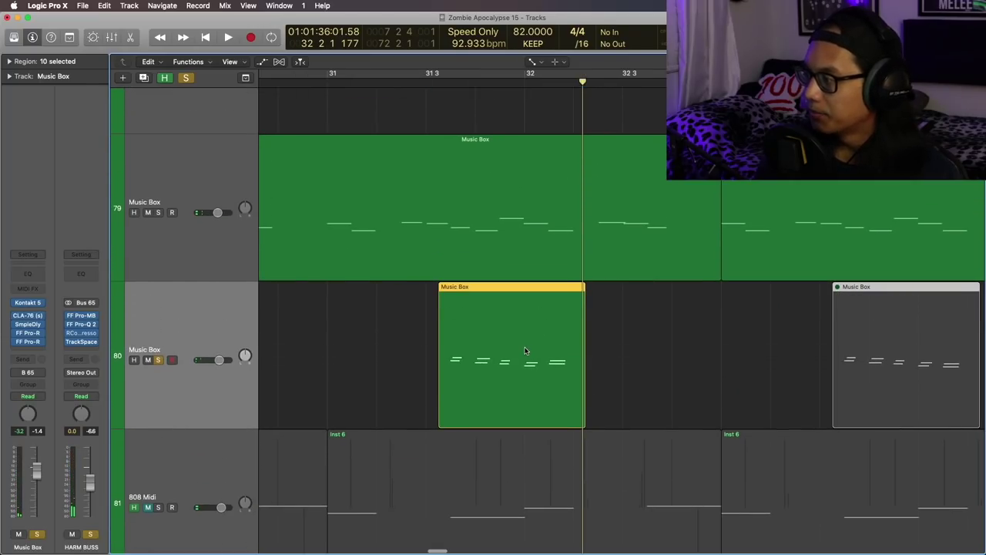
pyautogui.doubleClick(525, 350)
pyautogui.moveTo(624, 331); pyautogui.dragTo(757, 399)
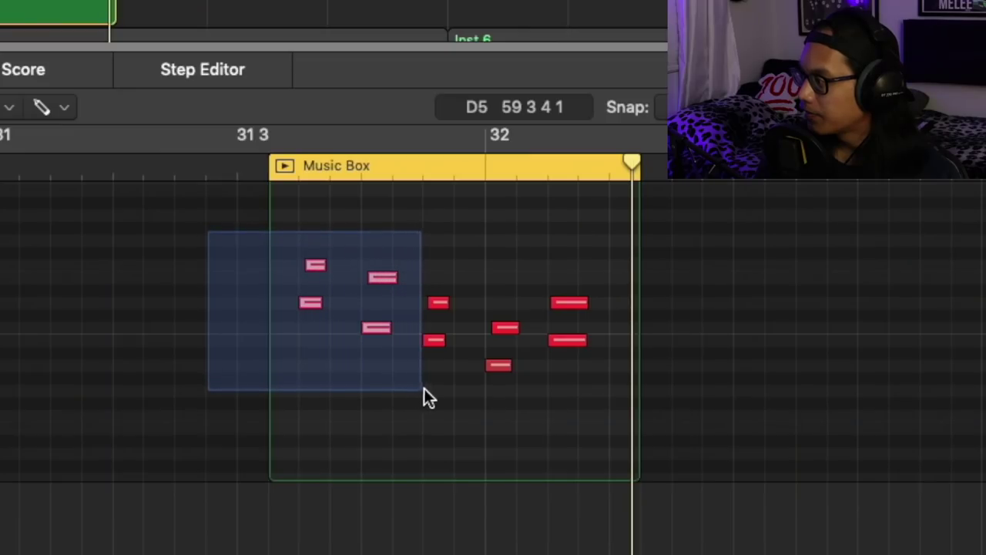
# Solo Music Box track 87 and play its regions from just before bar 33
pyautogui.moveTo(534, 397); pyautogui.dragTo(585, 402)
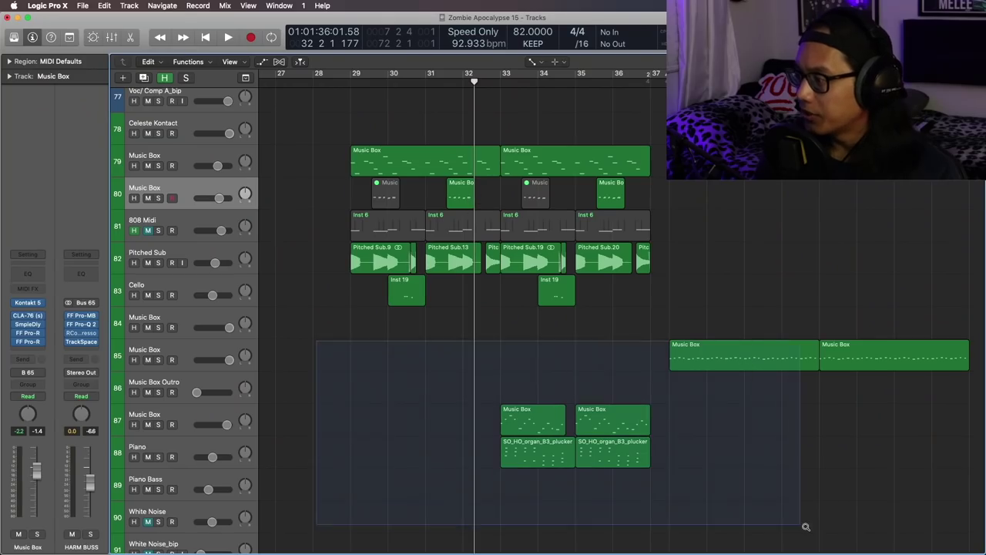
pyautogui.moveTo(805, 526); pyautogui.dragTo(805, 526)
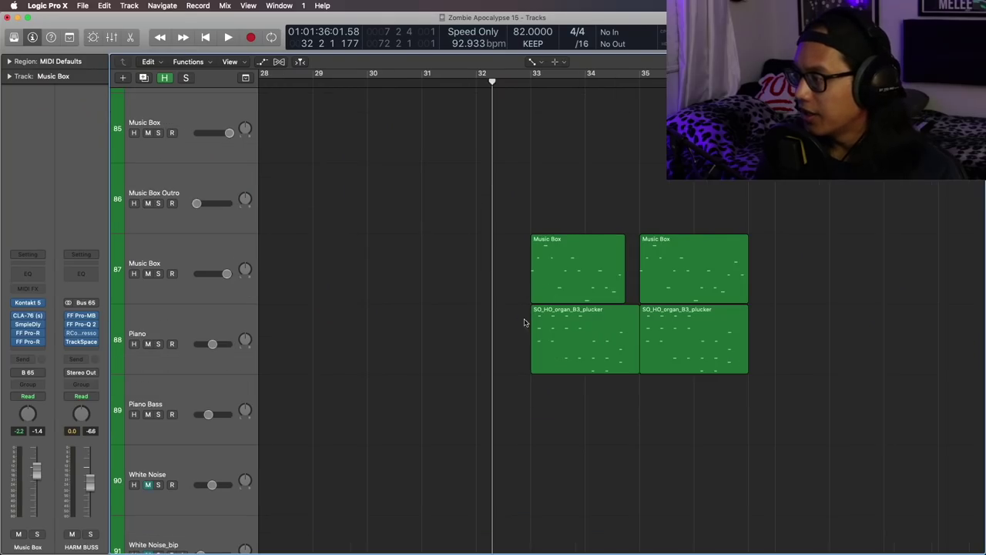
pyautogui.moveTo(806, 376); pyautogui.dragTo(818, 383)
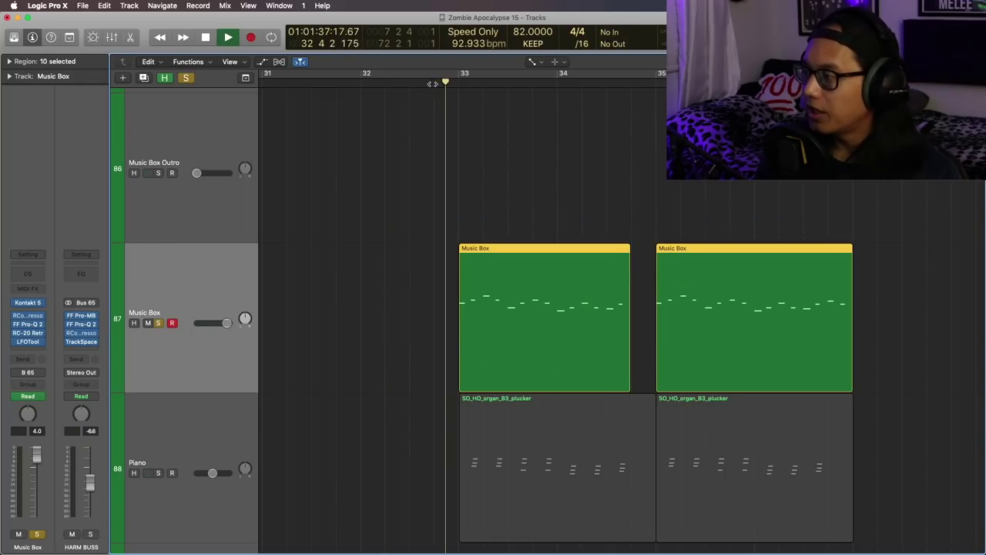
pyautogui.press('super+Left')
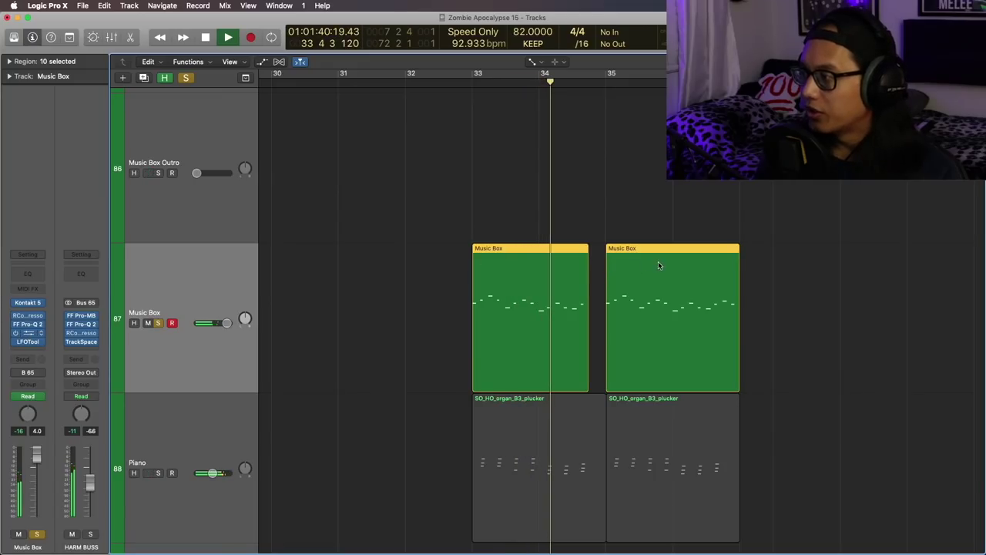
# Audition Lily Drop 2 track 72 in the drop from bar 29, clearing and re-enabling its solo during playback
pyautogui.press('v')
pyautogui.moveTo(299, 52); pyautogui.dragTo(353, 123)
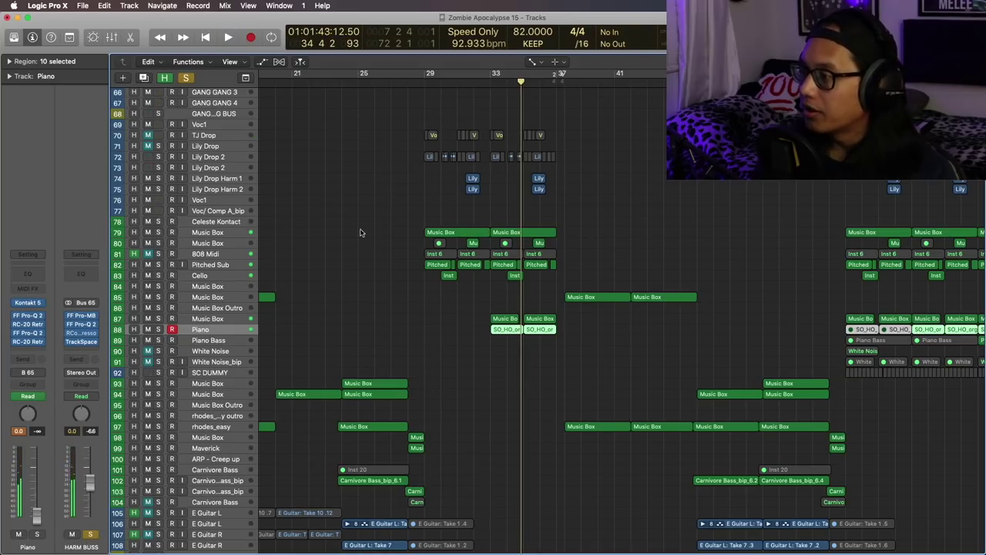
pyautogui.moveTo(403, 121); pyautogui.dragTo(660, 240)
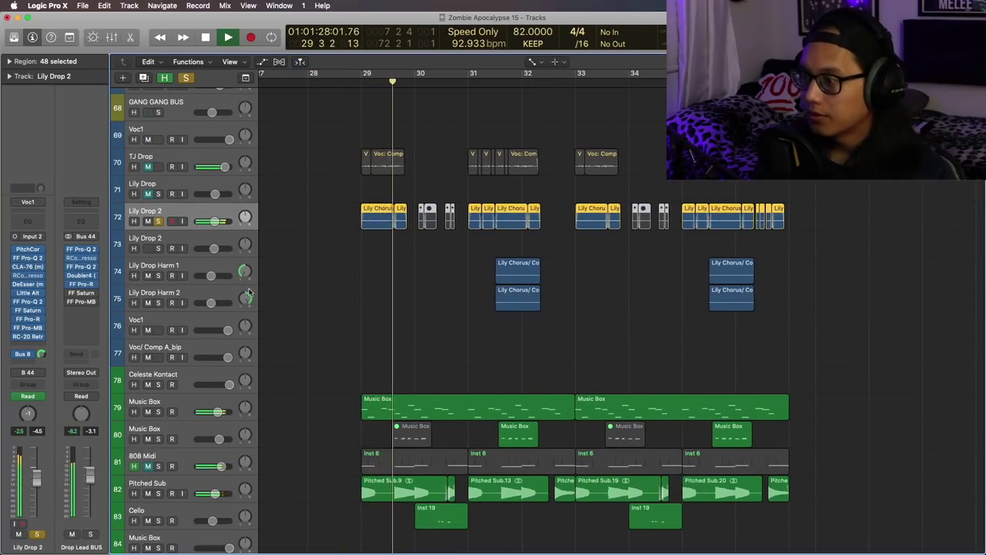
pyautogui.click(187, 79)
pyautogui.click(158, 221)
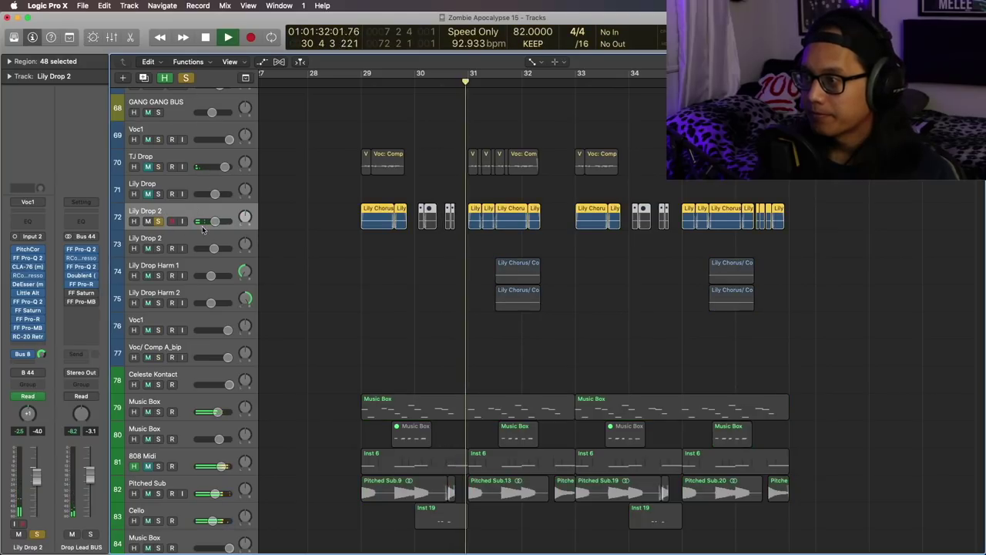
# Stop playback and show the track automation for Lily Drop 2 track 72 across the drop
pyautogui.moveTo(333, 99); pyautogui.dragTo(838, 302)
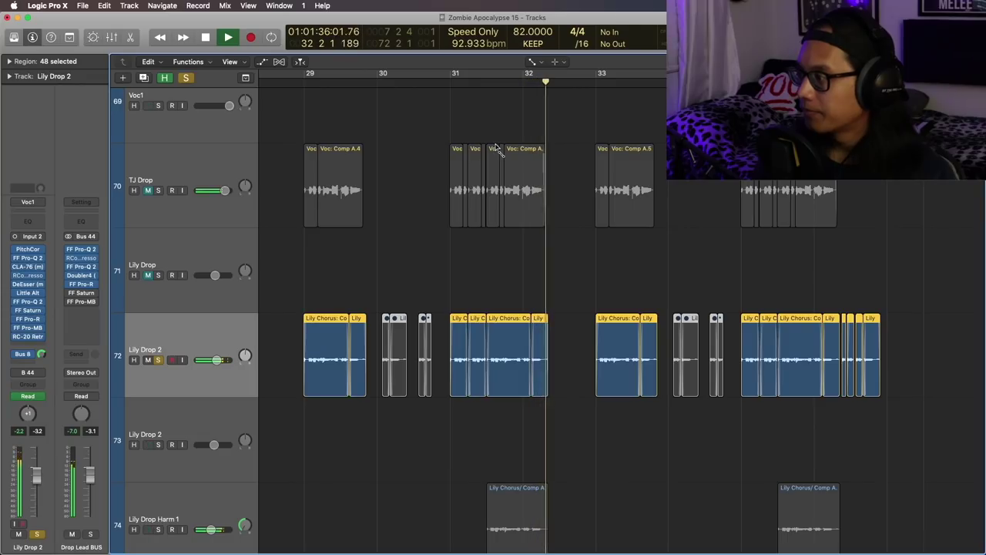
pyautogui.press('space')
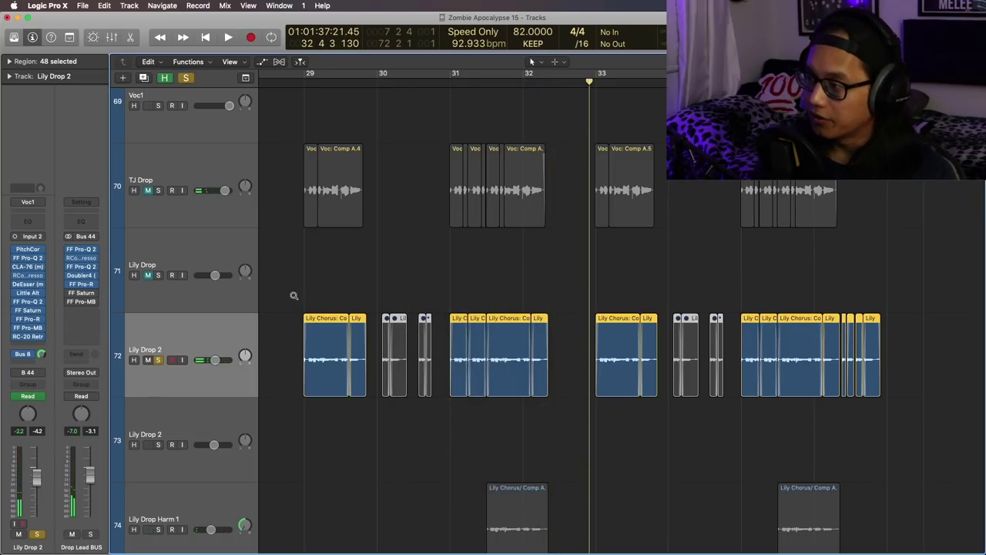
pyautogui.press('z')
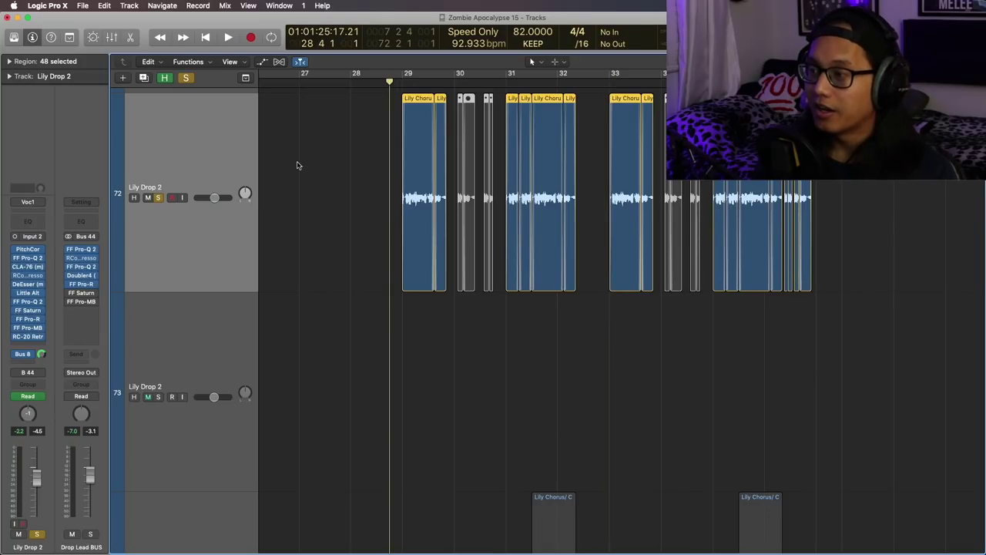
pyautogui.press('a')
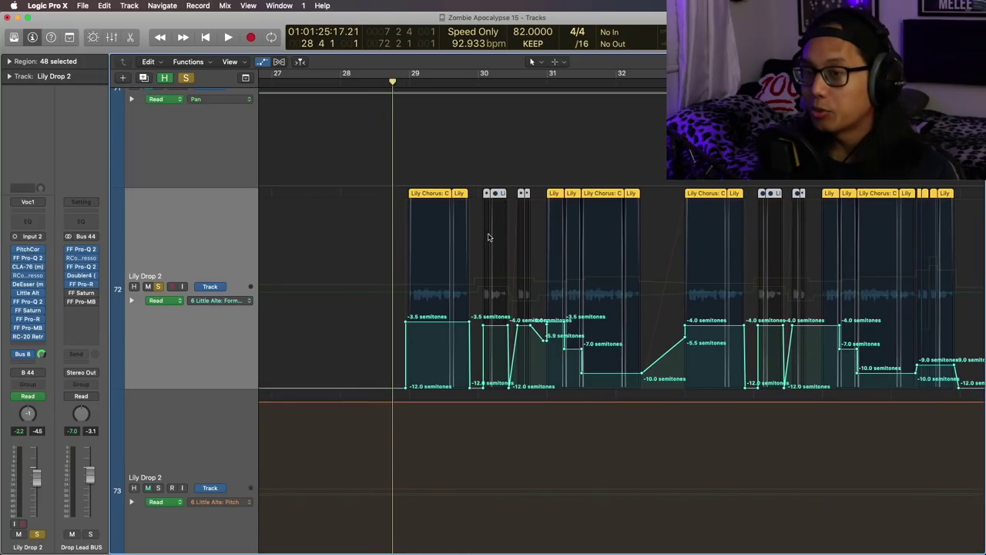
pyautogui.scroll(1, 473, 308)
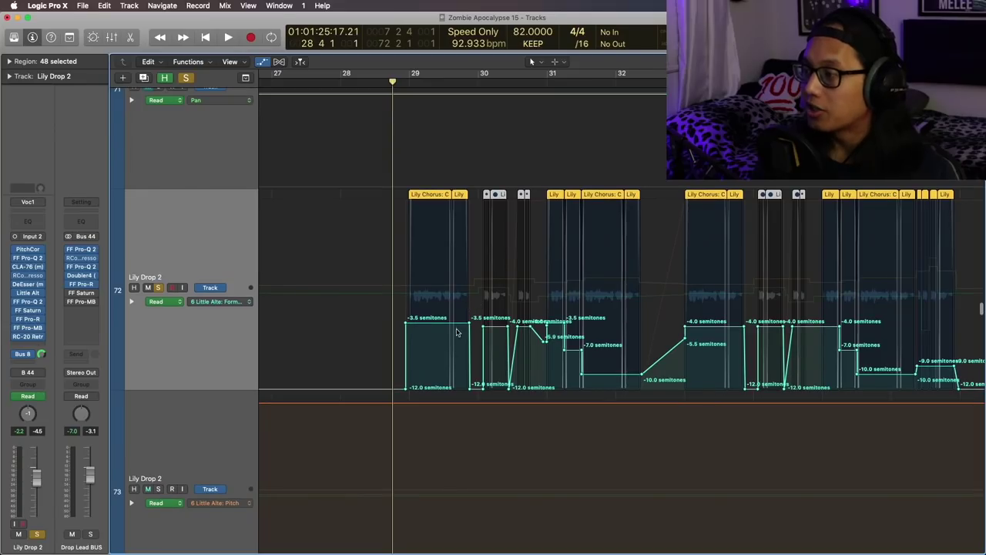
# Examine Lily Drop 2's Little AlterBoy pitch automation, its formant automation and its pan automation in turn
pyautogui.click(220, 300)
pyautogui.click(256, 288)
pyautogui.hscroll(1, 503, 298)
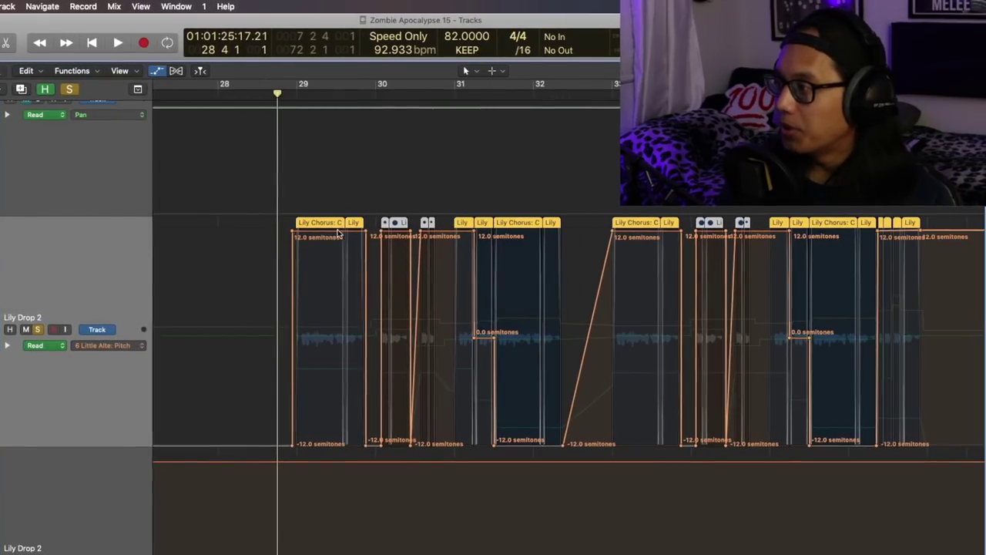
pyautogui.click(108, 345)
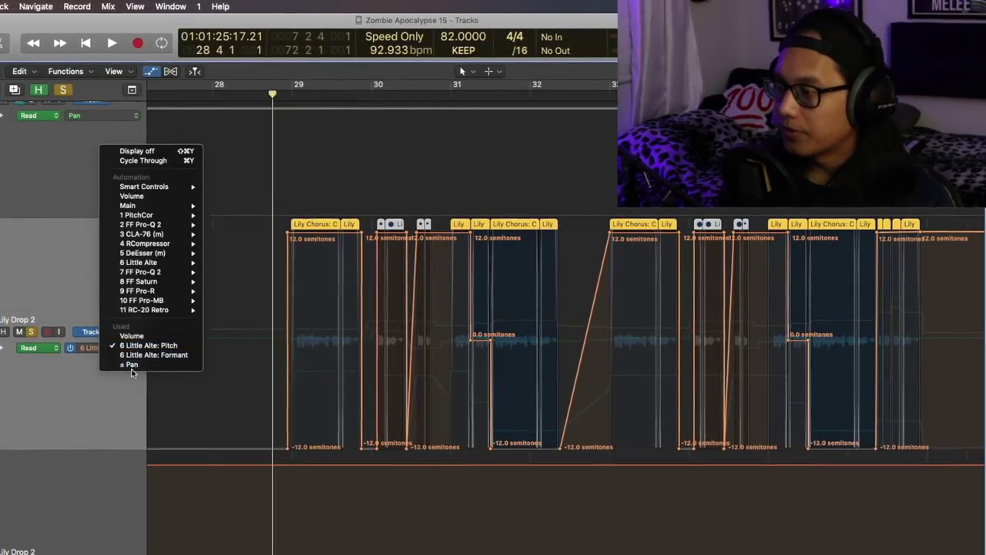
pyautogui.click(135, 355)
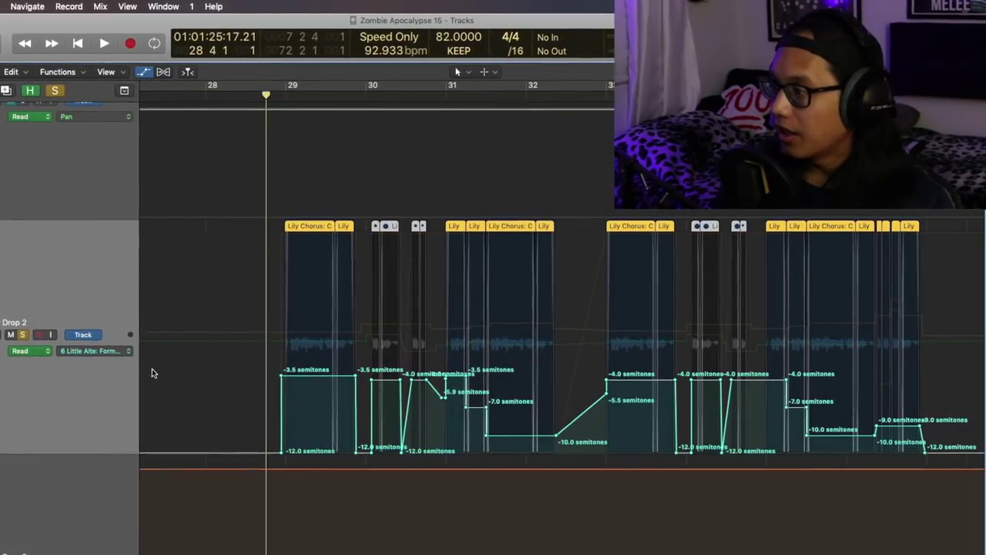
pyautogui.click(93, 351)
pyautogui.click(112, 357)
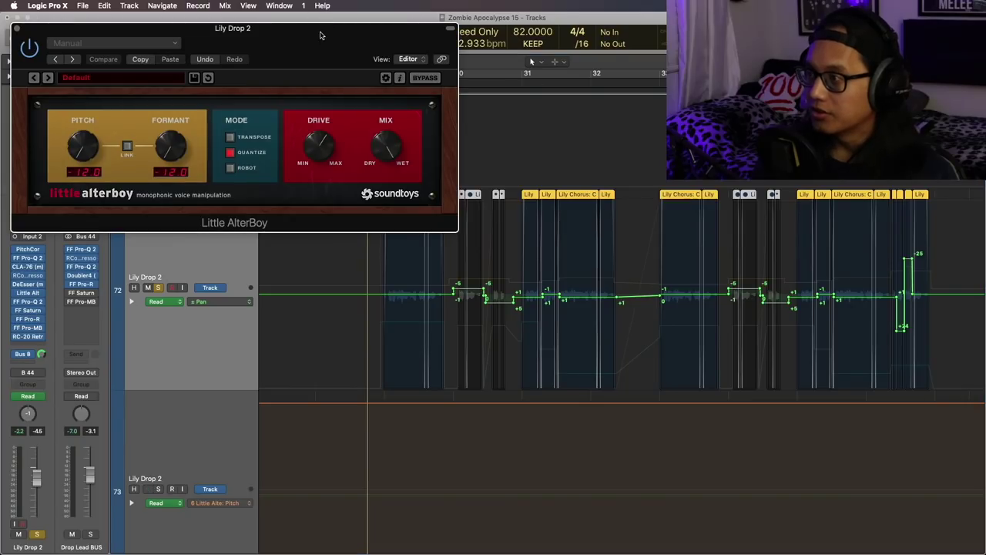
# Inspect the Little AlterBoy settings and the following FF Pro-Q 2 curve on Lily Drop 2, closing both plug-in windows
pyautogui.moveTo(320, 35); pyautogui.dragTo(529, 191)
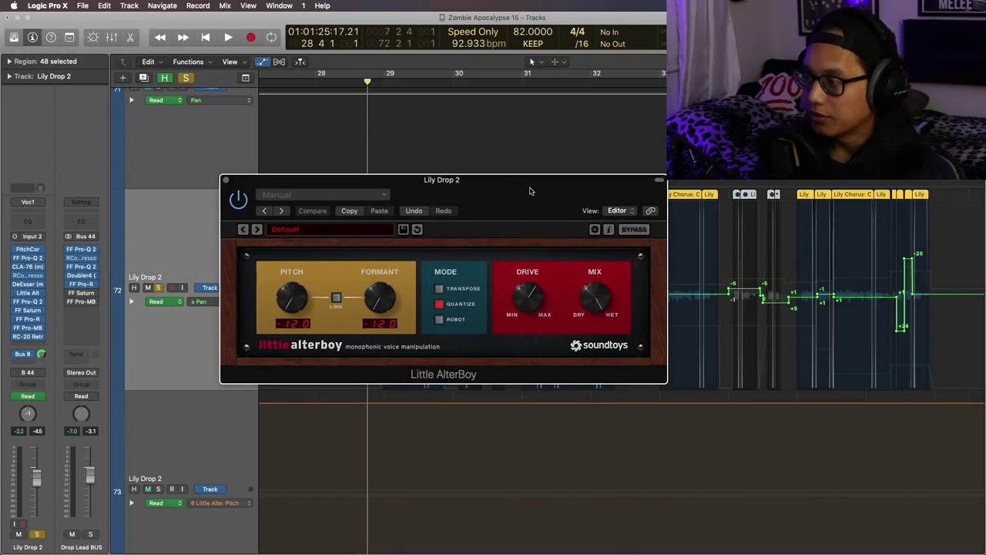
pyautogui.click(226, 180)
pyautogui.click(29, 301)
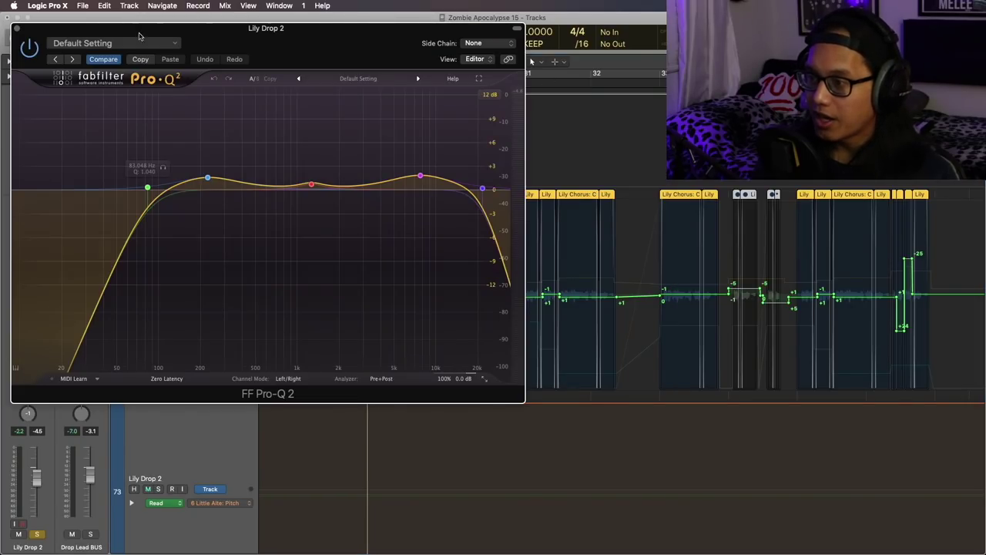
pyautogui.click(16, 28)
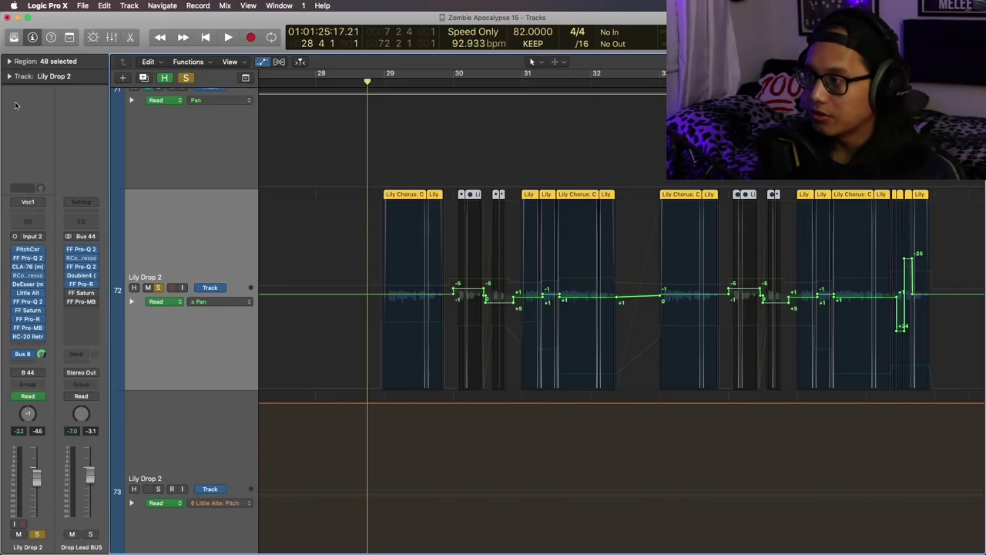
# Inspect the FF Saturn, FF Pro-R, FF Pro-MB and RC-20 Retro Color plug-ins at the end of Lily Drop 2's effects chain
pyautogui.click(29, 312)
pyautogui.click(34, 319)
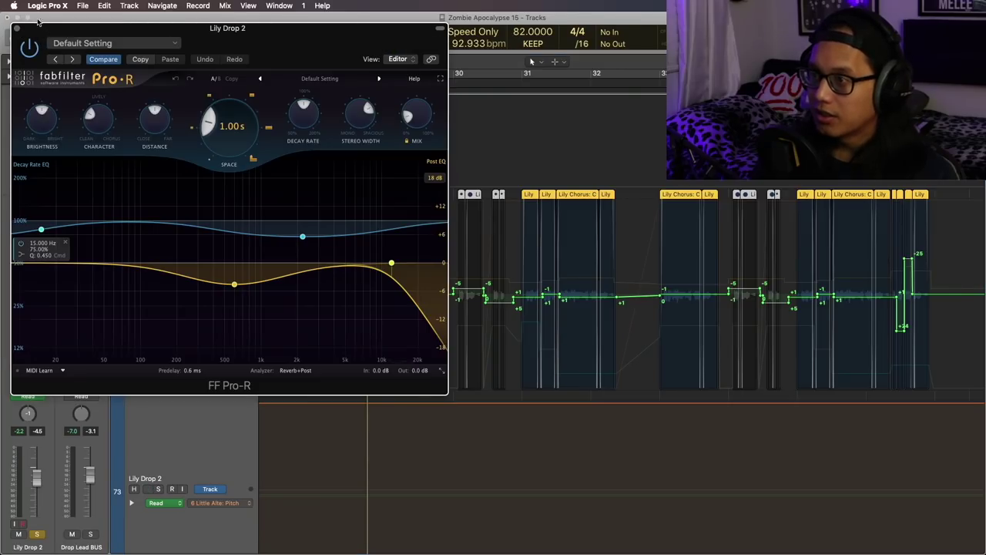
pyautogui.moveTo(41, 32); pyautogui.dragTo(176, 126)
pyautogui.click(151, 121)
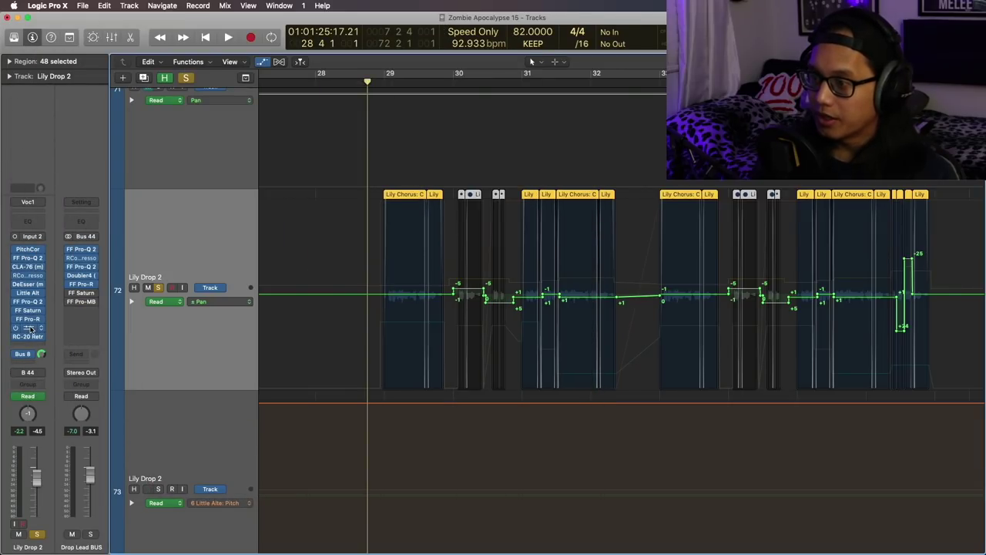
pyautogui.click(32, 327)
pyautogui.click(17, 30)
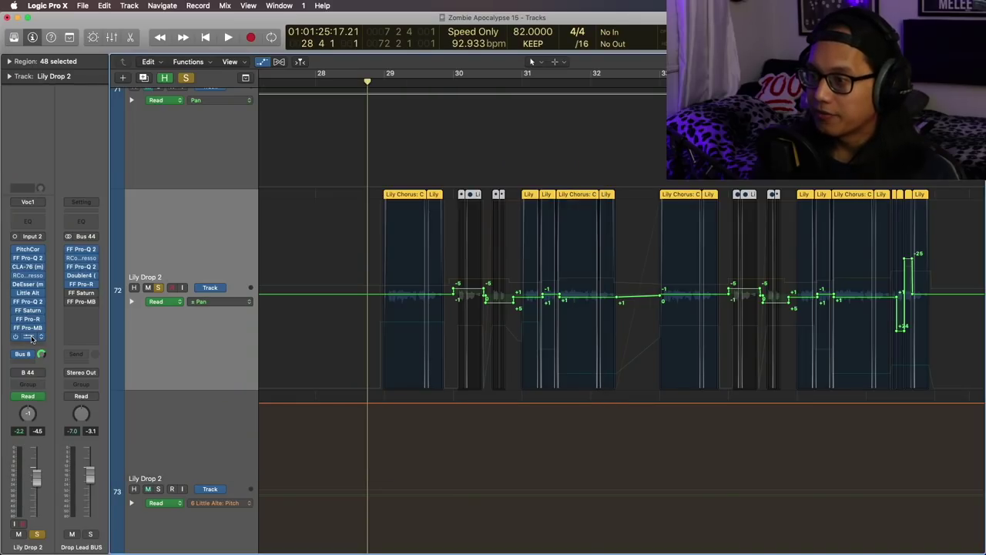
pyautogui.click(34, 339)
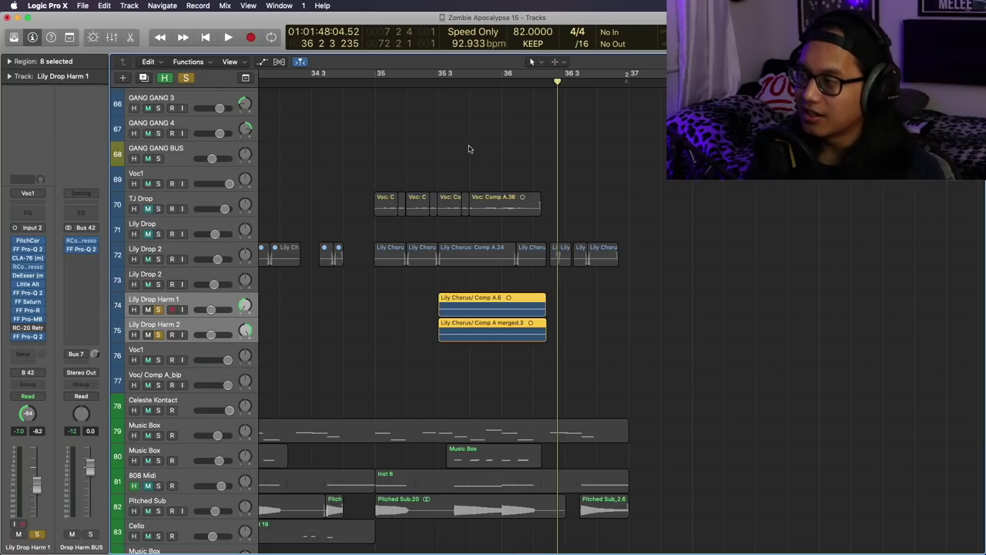
# Select and solo tracks AAAHH 1 through AAAHH 8 together with the AAAHH BUS, before bar 35
pyautogui.scroll(-10, 468, 148)
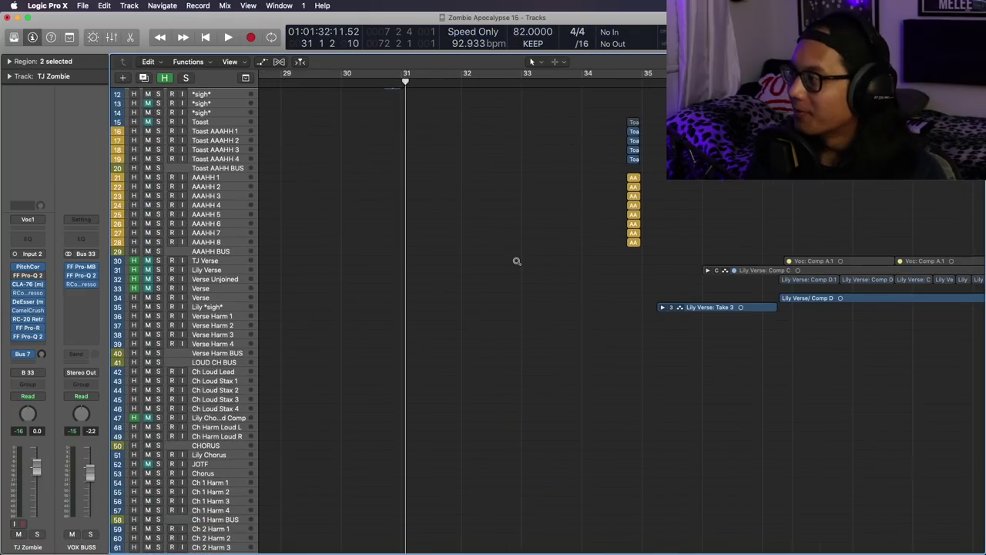
pyautogui.scroll(3, 516, 262)
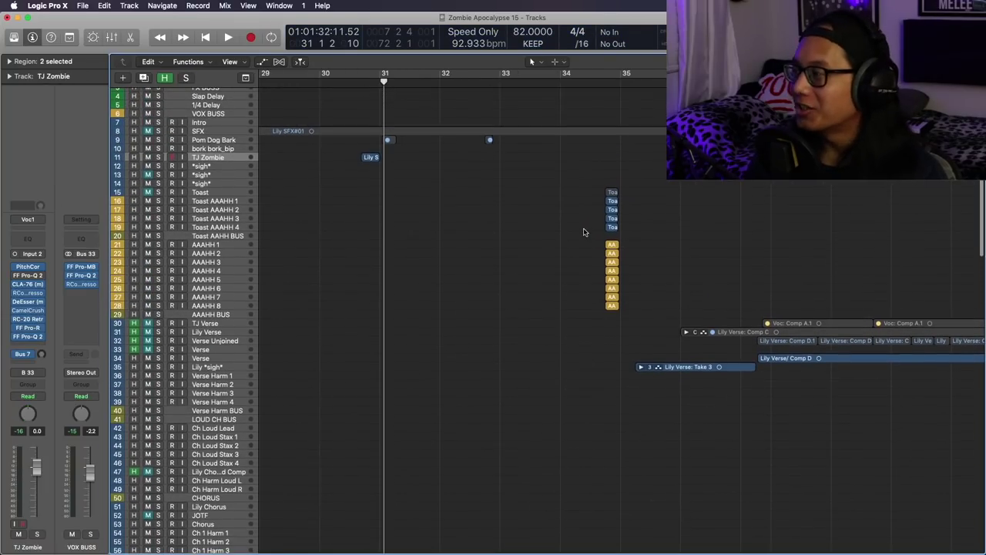
pyautogui.moveTo(477, 178); pyautogui.dragTo(664, 312)
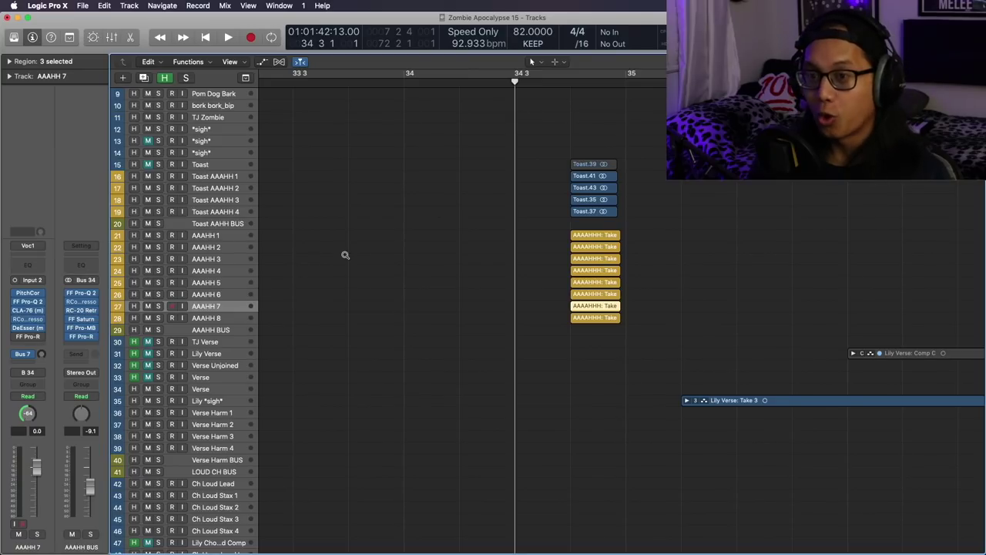
pyautogui.keyDown('ctrl'); pyautogui.keyDown('alt'); pyautogui.click(510, 254); pyautogui.keyUp('alt'); pyautogui.keyUp('ctrl')
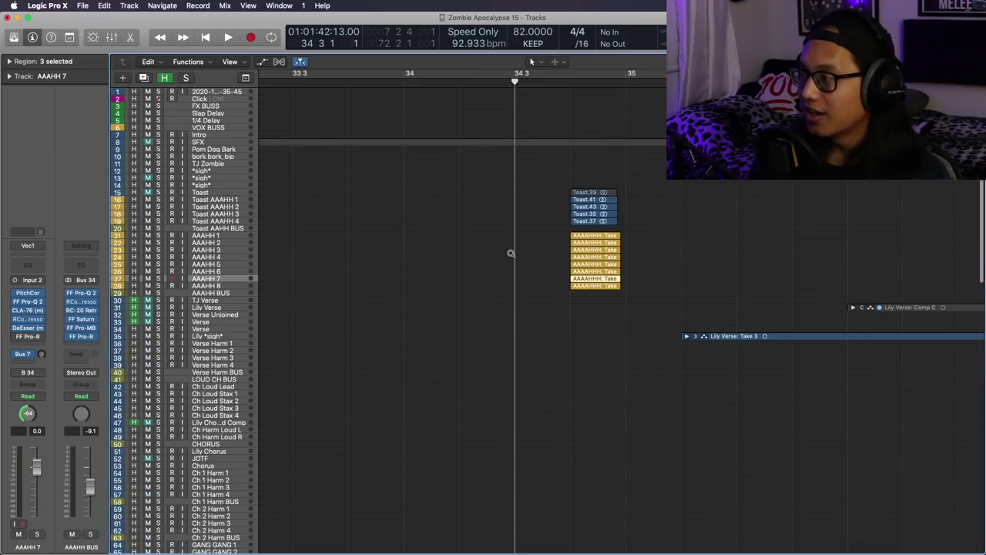
pyautogui.click(236, 235)
pyautogui.keyDown('shift'); pyautogui.click(219, 286); pyautogui.keyUp('shift')
pyautogui.click(157, 293)
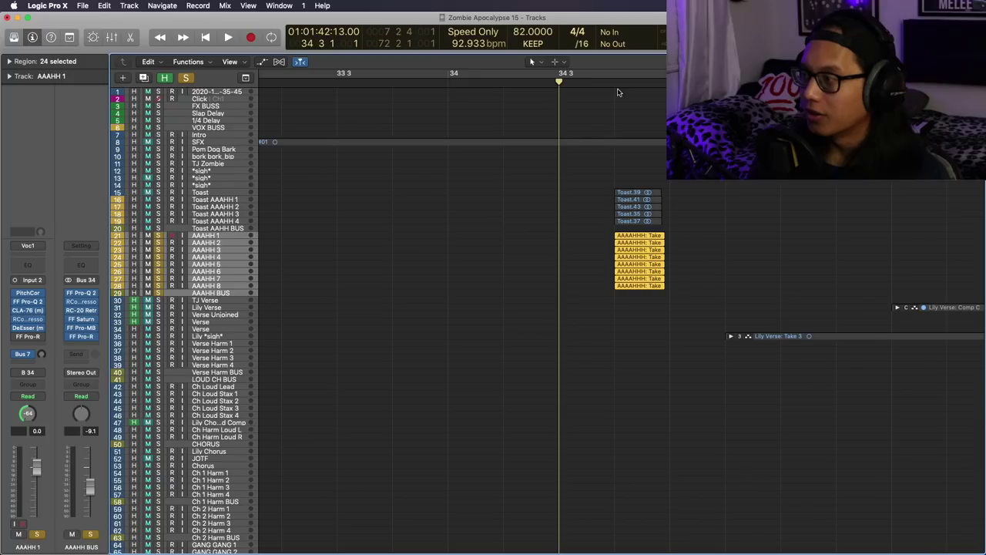
# Play the soloed AAAHH vocal stack, stop playback and clear its solos
pyautogui.press('space')
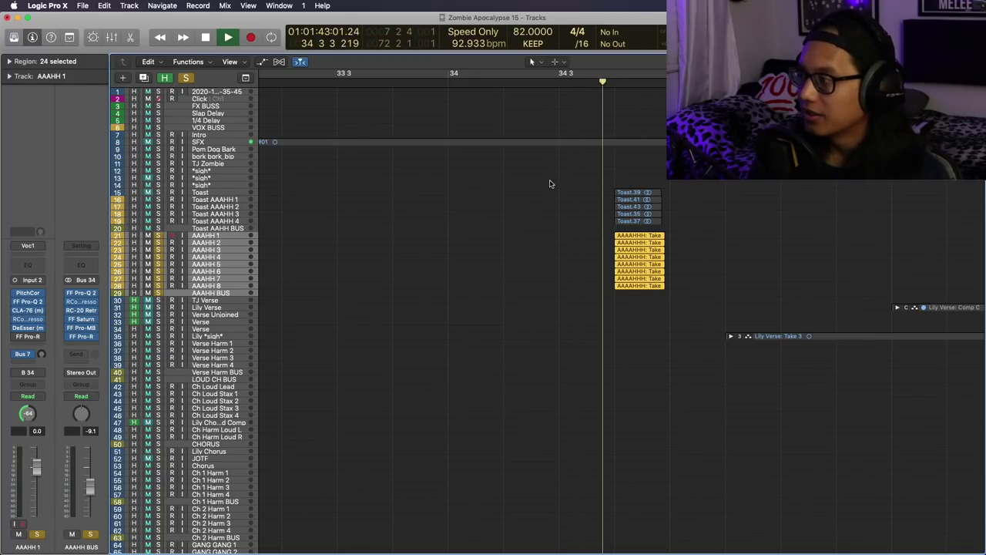
pyautogui.press('space')
pyautogui.press('s')
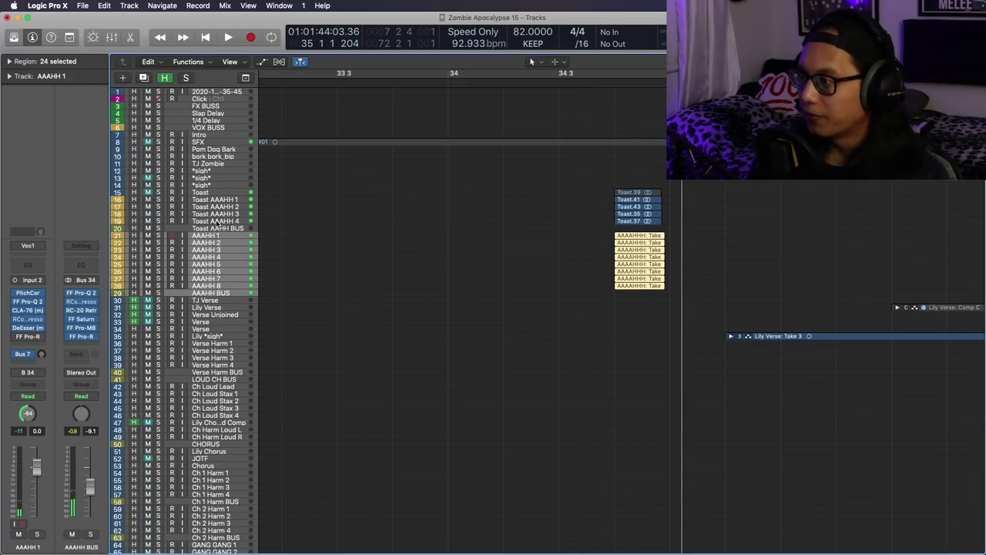
# Solo Toast AAAHH 1 through 4 with the Toast AAHH BUS and play them from just after 34 3
pyautogui.click(218, 224)
pyautogui.keyDown('shift'); pyautogui.click(219, 199); pyautogui.keyUp('shift')
pyautogui.click(158, 200)
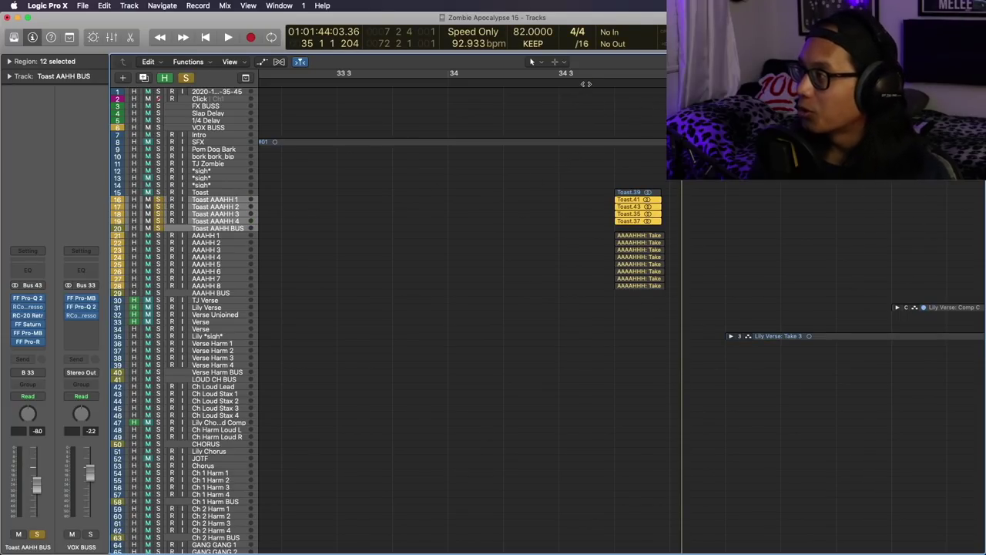
pyautogui.click(585, 83)
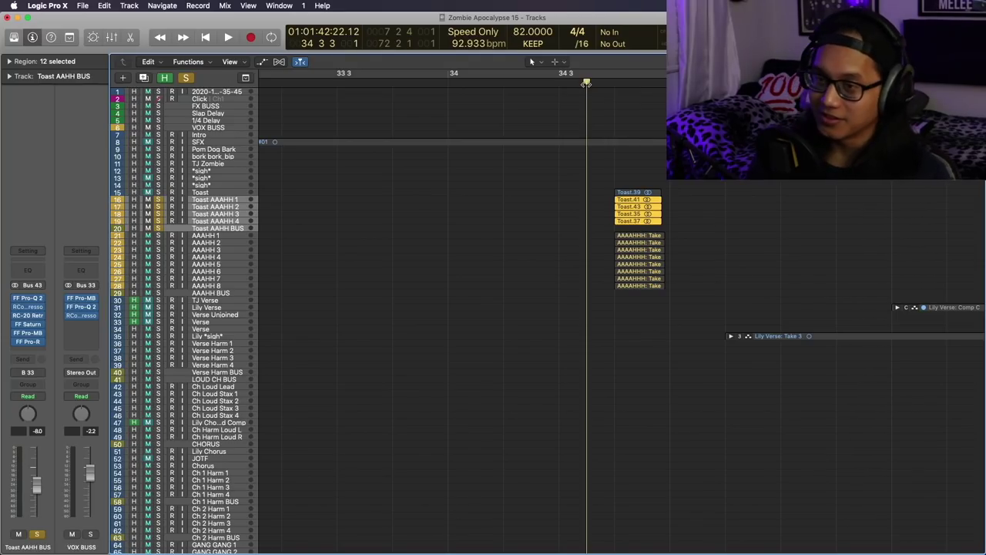
pyautogui.press('space')
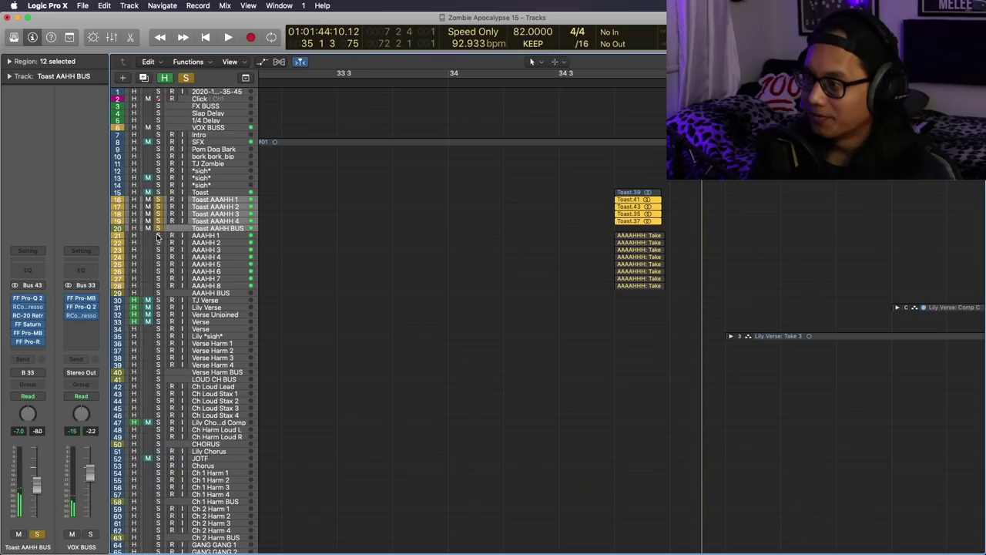
# Add AAAHH 1 through 8 and the AAAHH BUS to the solo and play both scream stacks together from about 34 3
pyautogui.moveTo(158, 235); pyautogui.dragTo(158, 287)
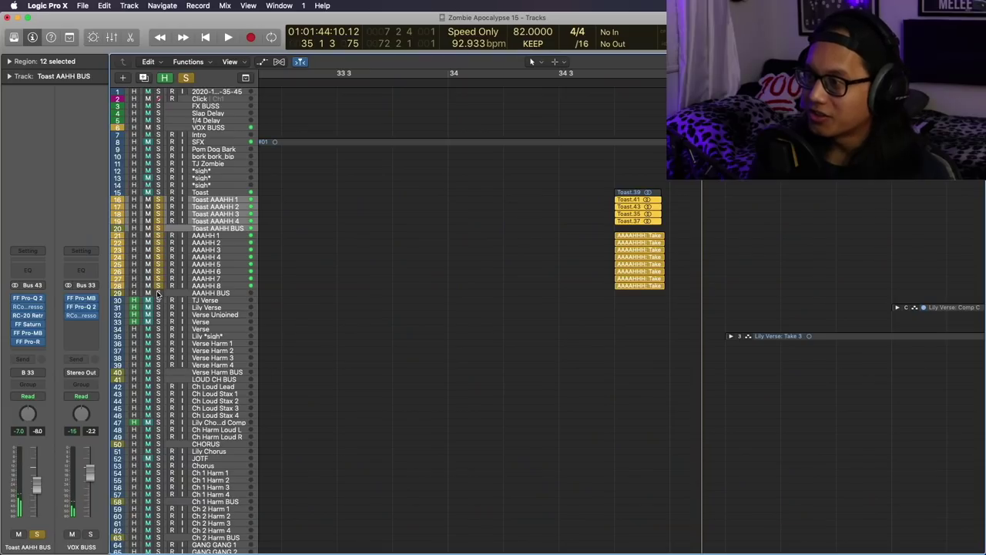
pyautogui.click(571, 80)
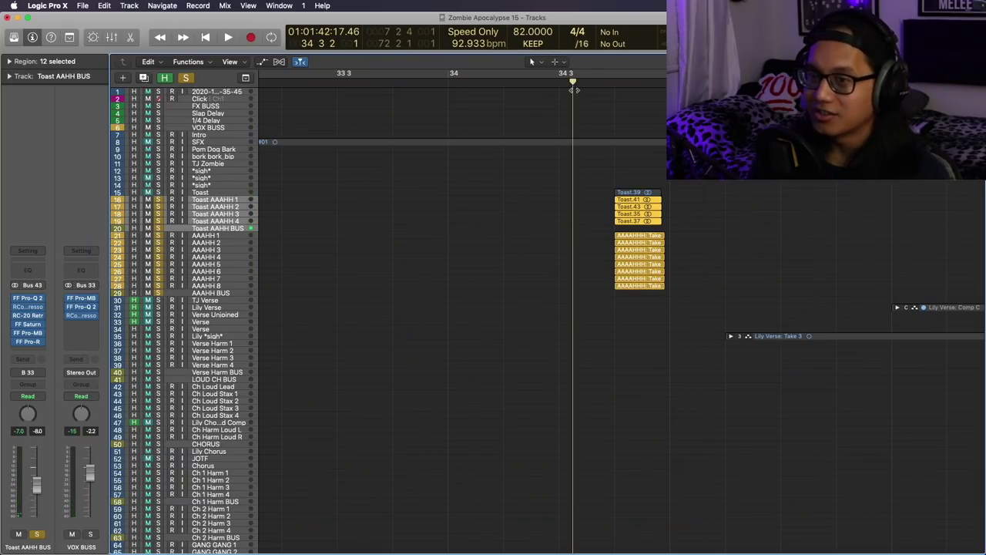
pyautogui.press('space')
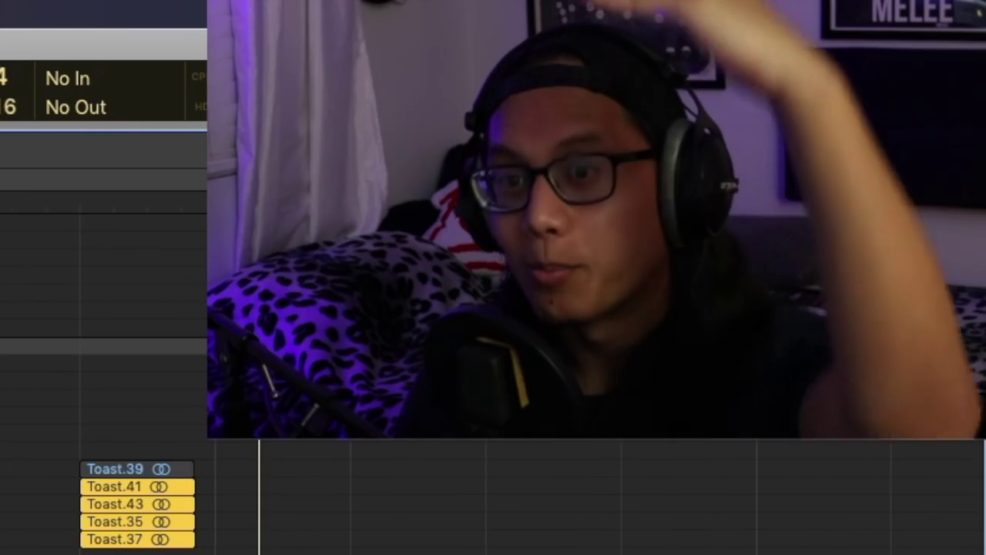